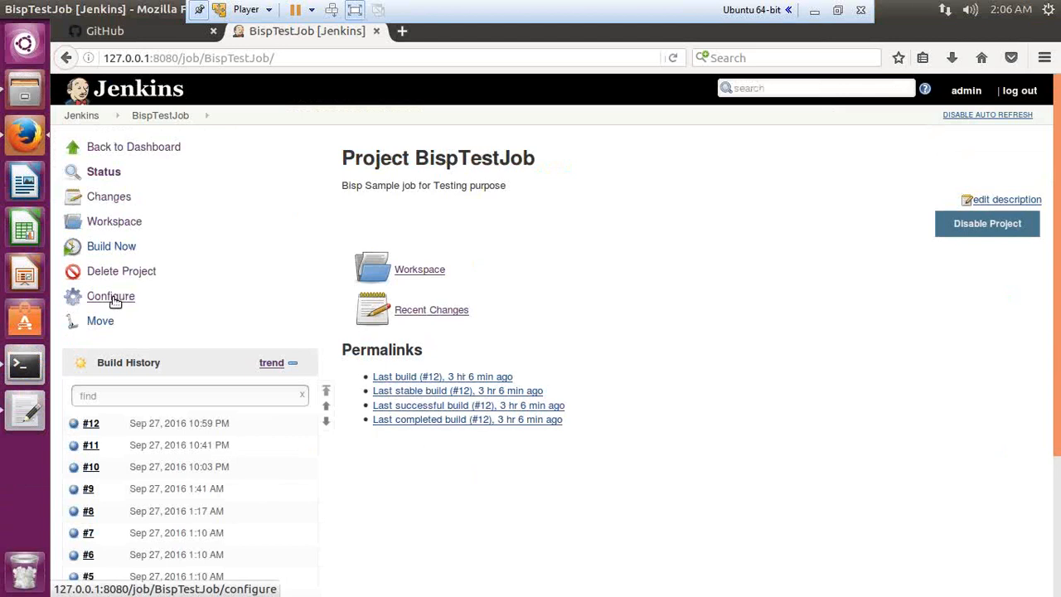
Step: Look over BispTestJob's build history and open the job's configuration
scroll(268, 434, "down", 2)
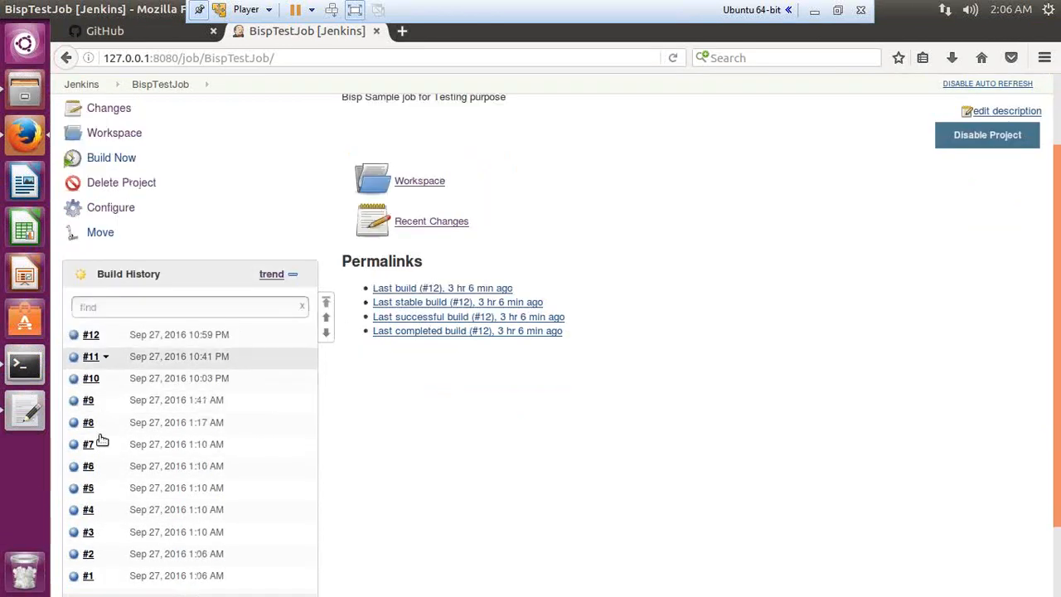
scroll(86, 340, "down", 2)
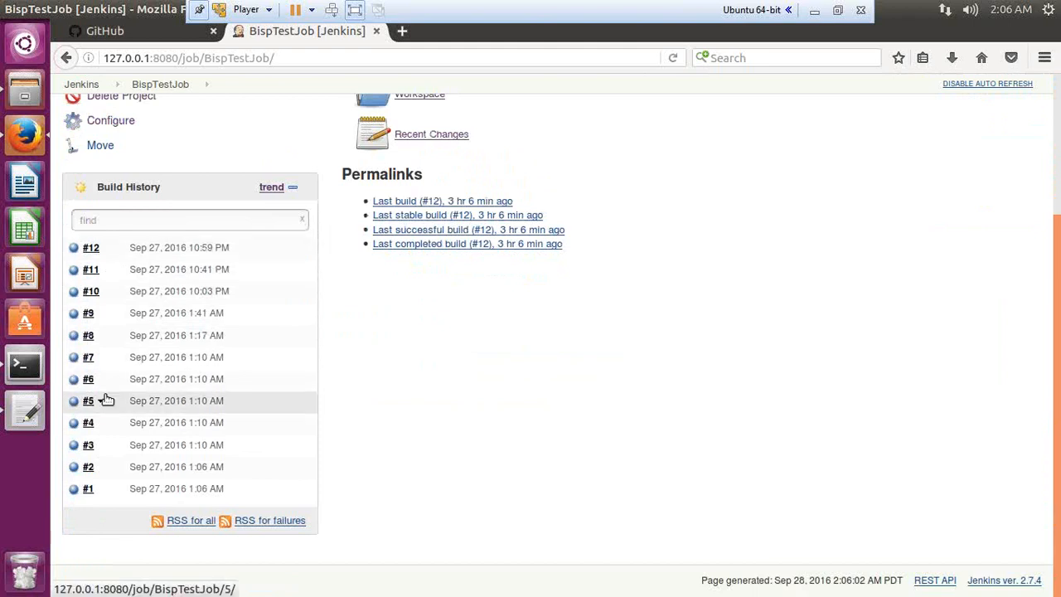
scroll(105, 392, "up", 1)
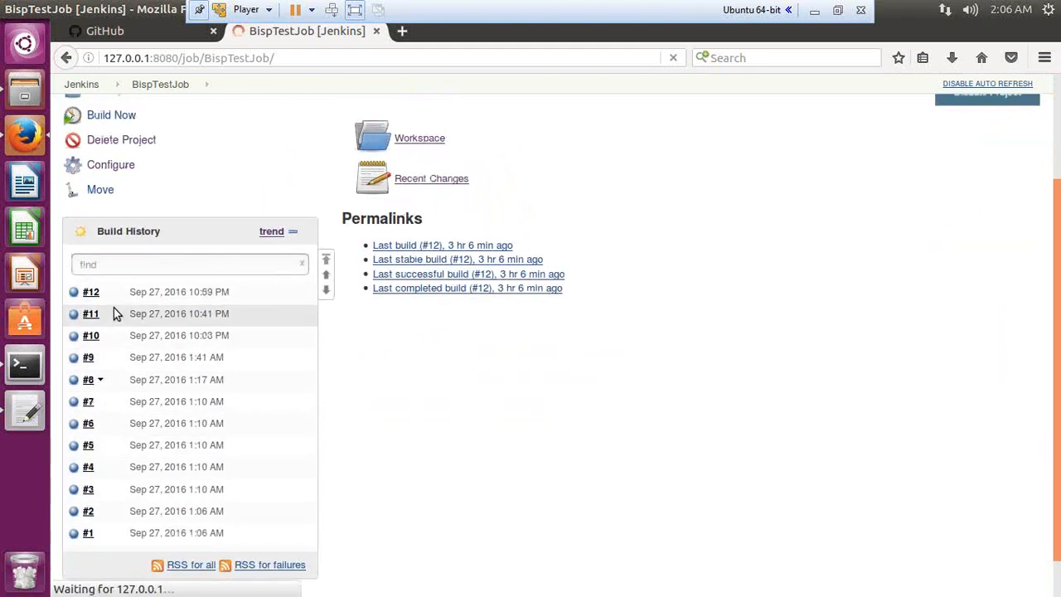
left_click(120, 167)
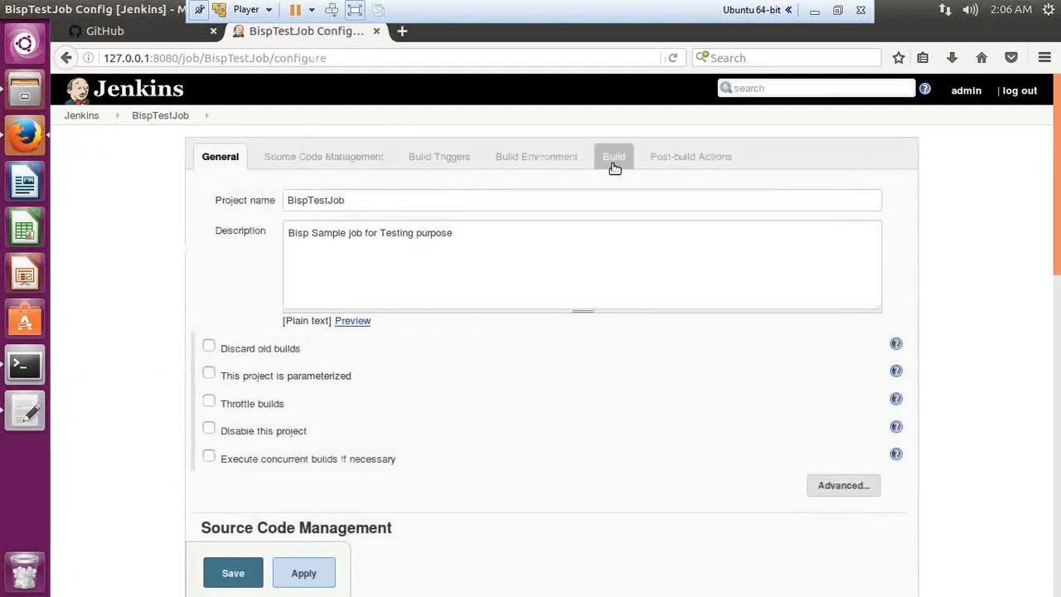
left_click(533, 163)
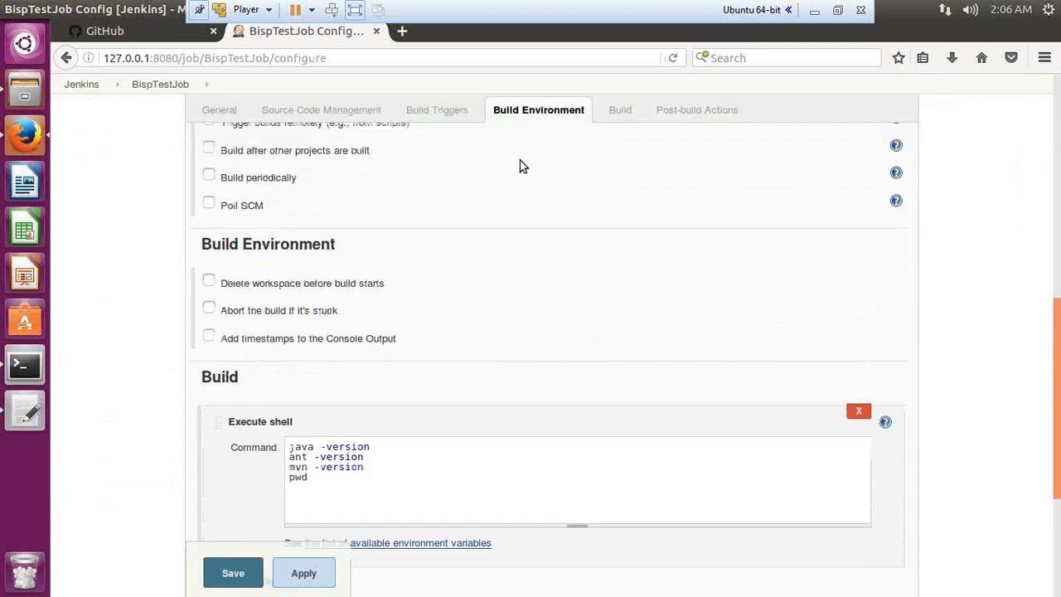
scroll(261, 270, "up", 4)
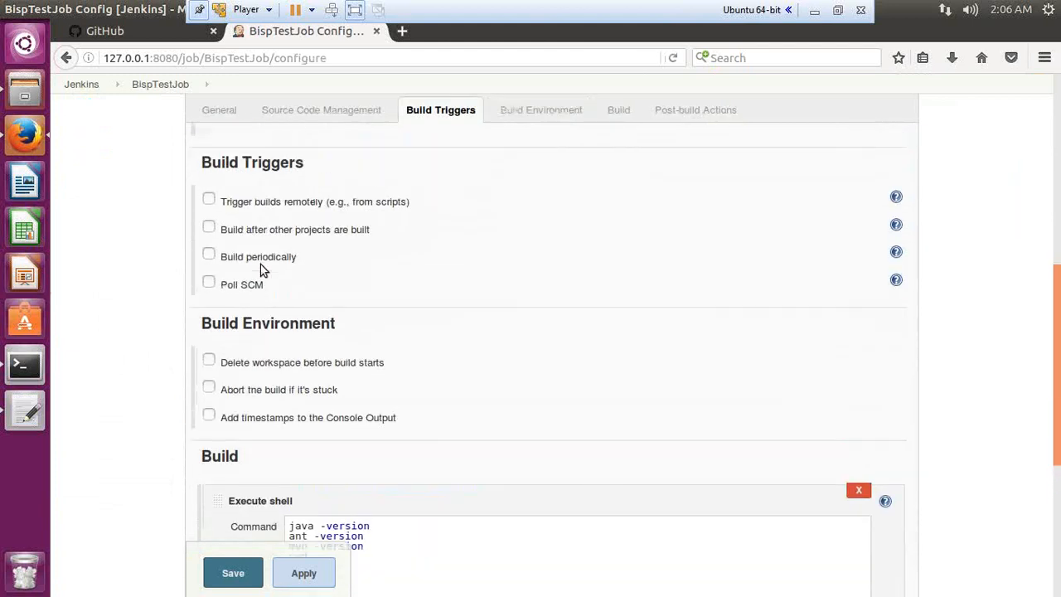
left_click_drag(308, 264, 209, 262)
left_click(234, 264)
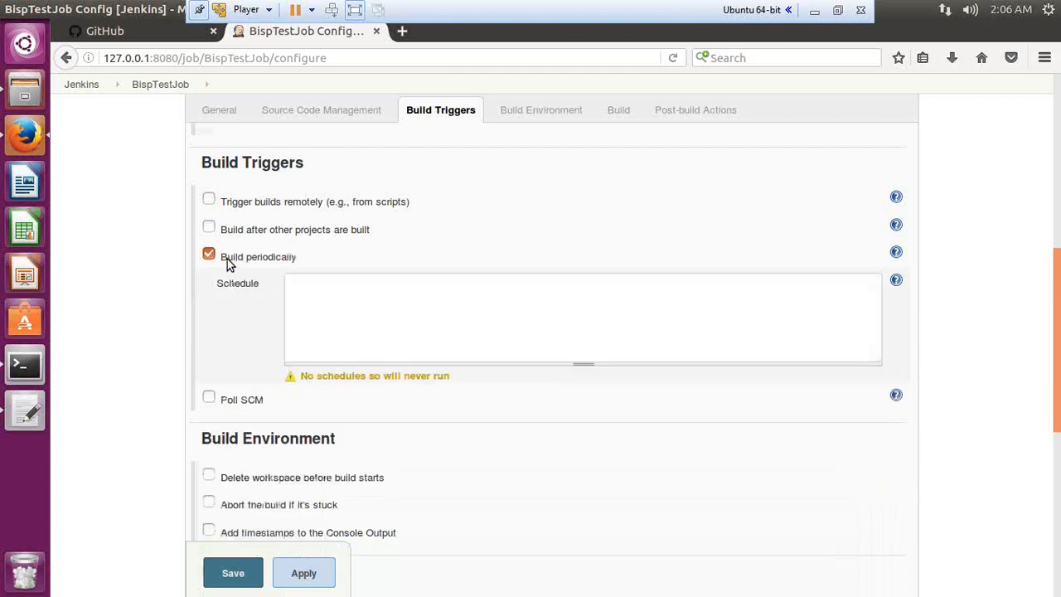
left_click(209, 256)
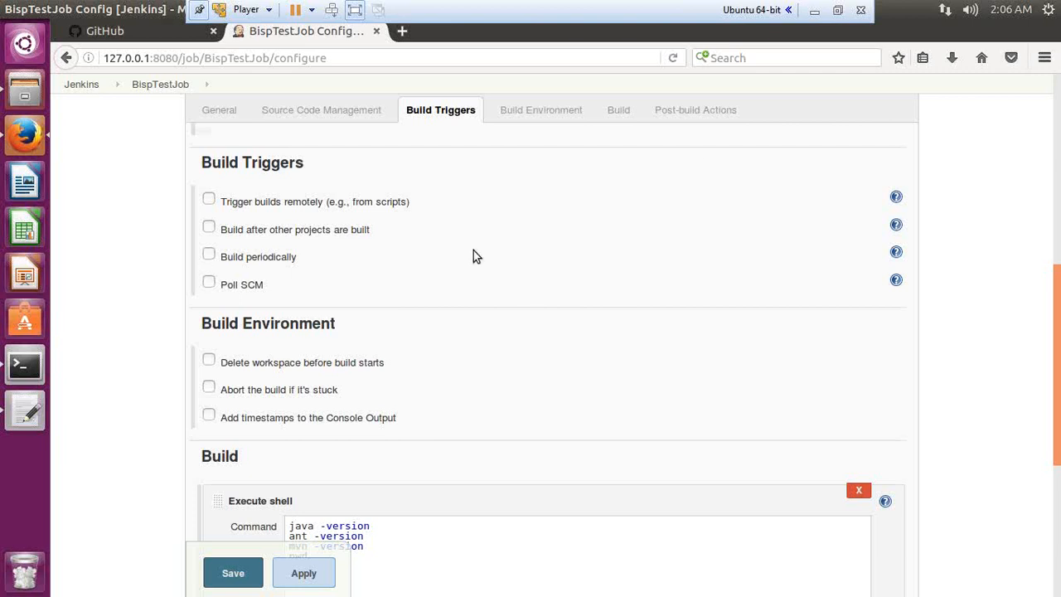
Step: Add an E-mail Notification post-build action and fill in the recipient's e-mail address
scroll(495, 322, "down", 3)
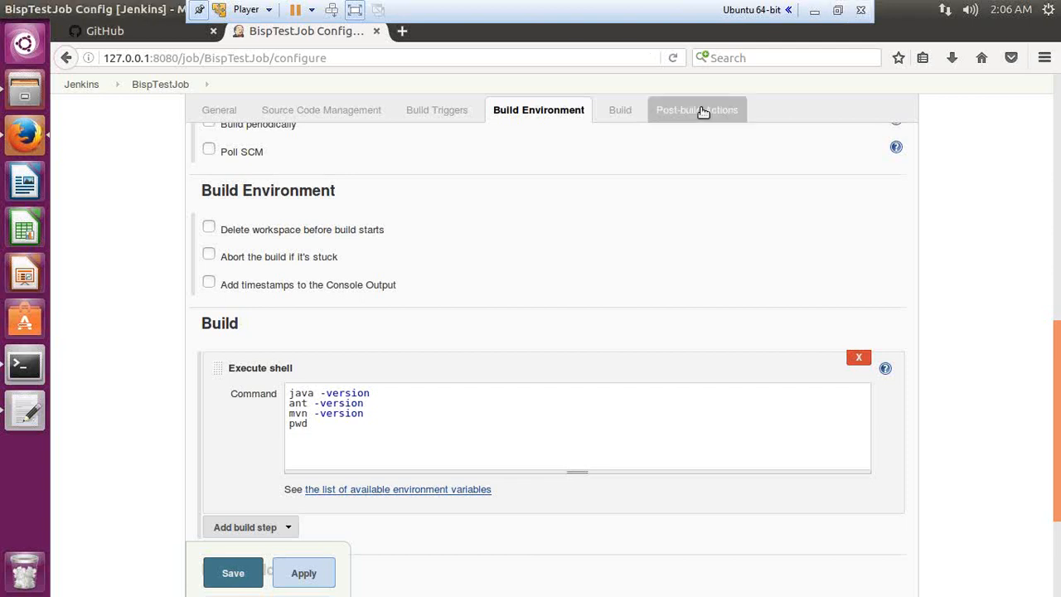
left_click(703, 110)
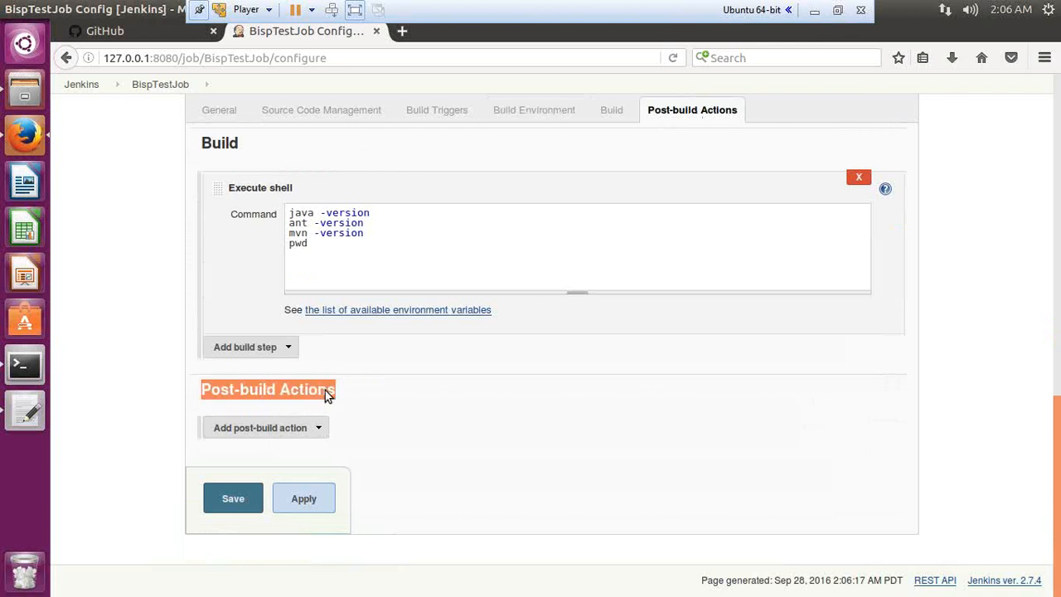
left_click(320, 436)
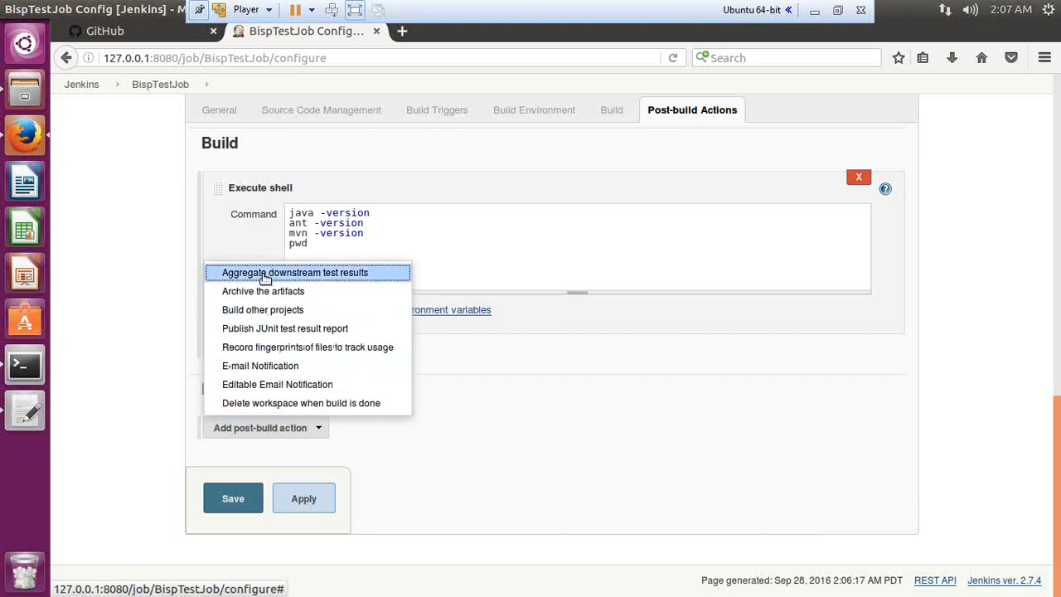
left_click(258, 367)
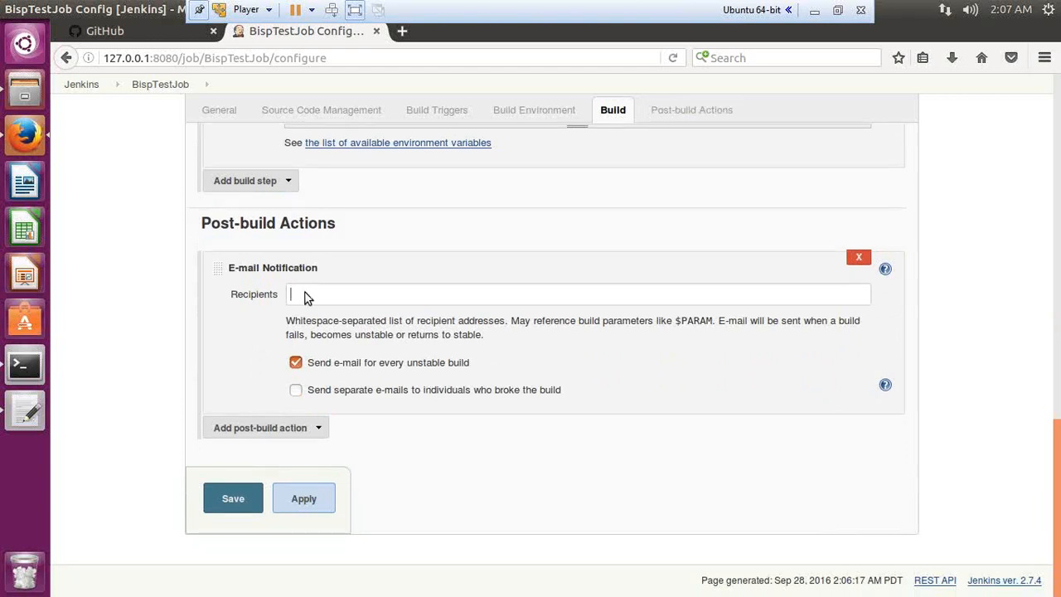
left_click(304, 295)
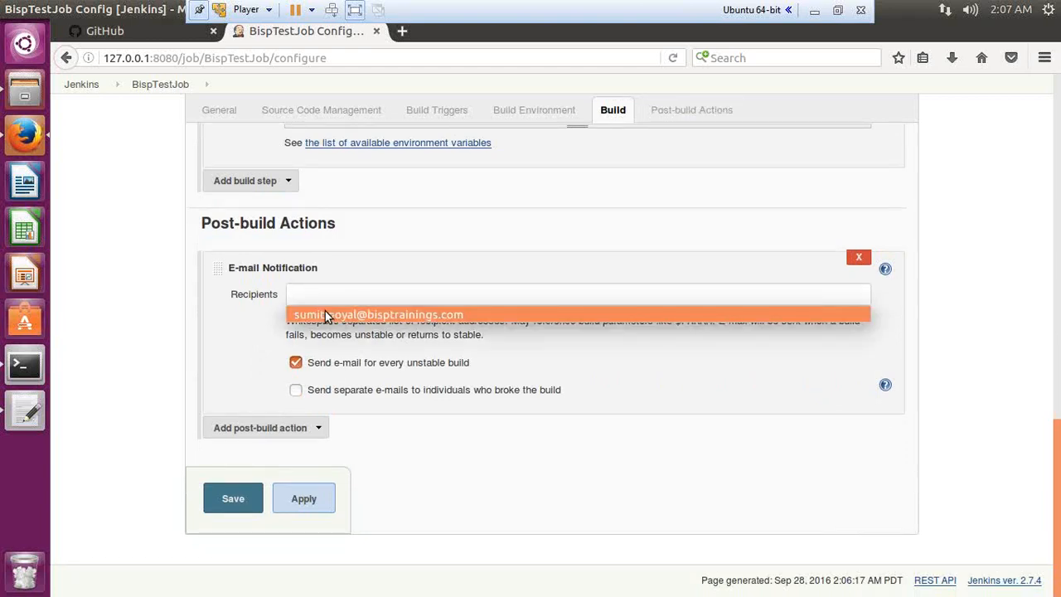
left_click(324, 315)
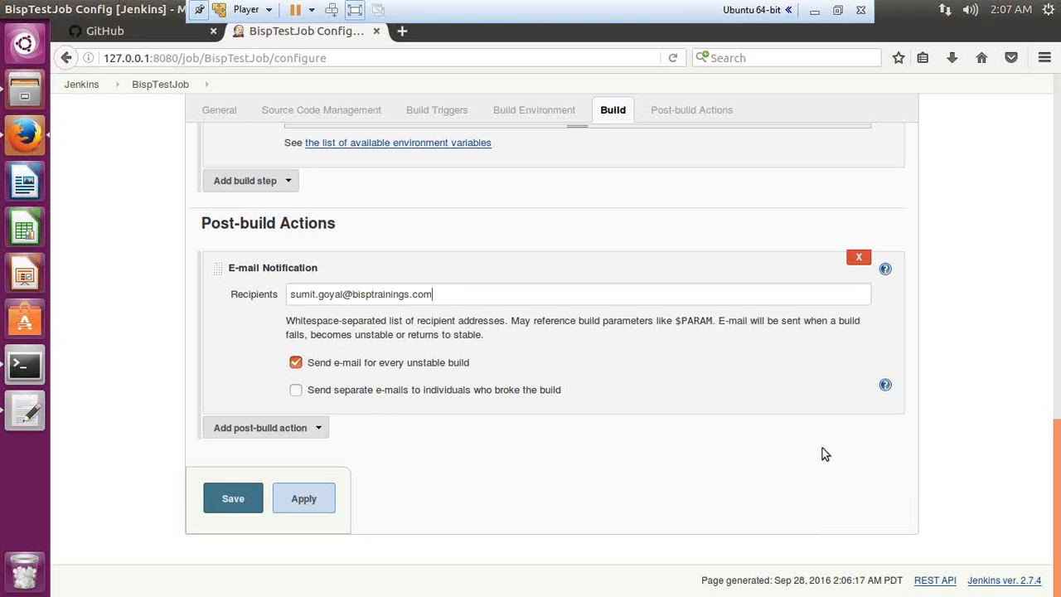
Step: Read the E-mail Notification help to examine which build events trigger an e-mail, and close it
left_click(885, 270)
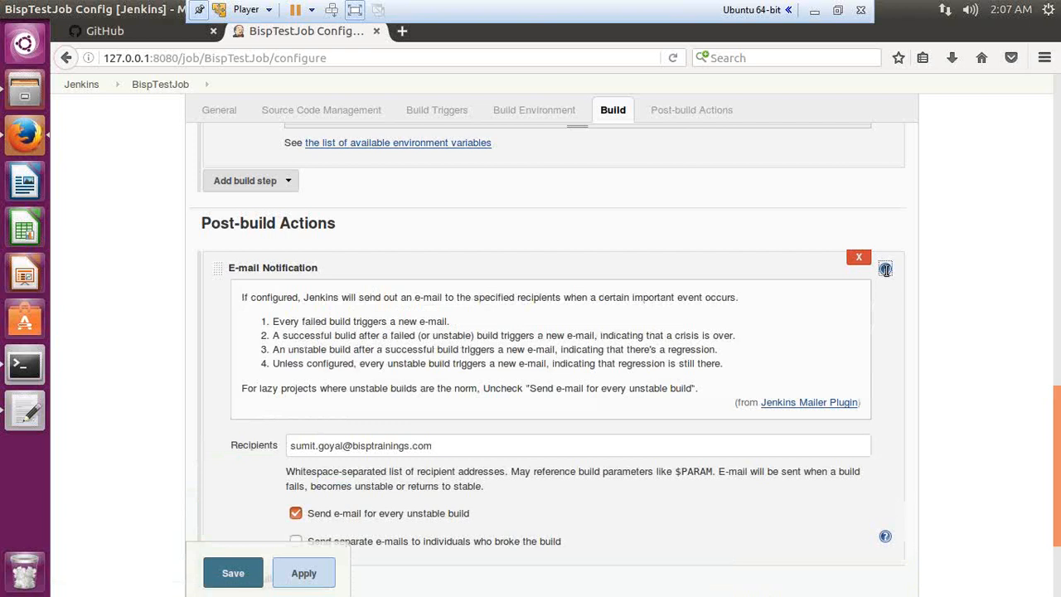
left_click_drag(304, 297, 733, 305)
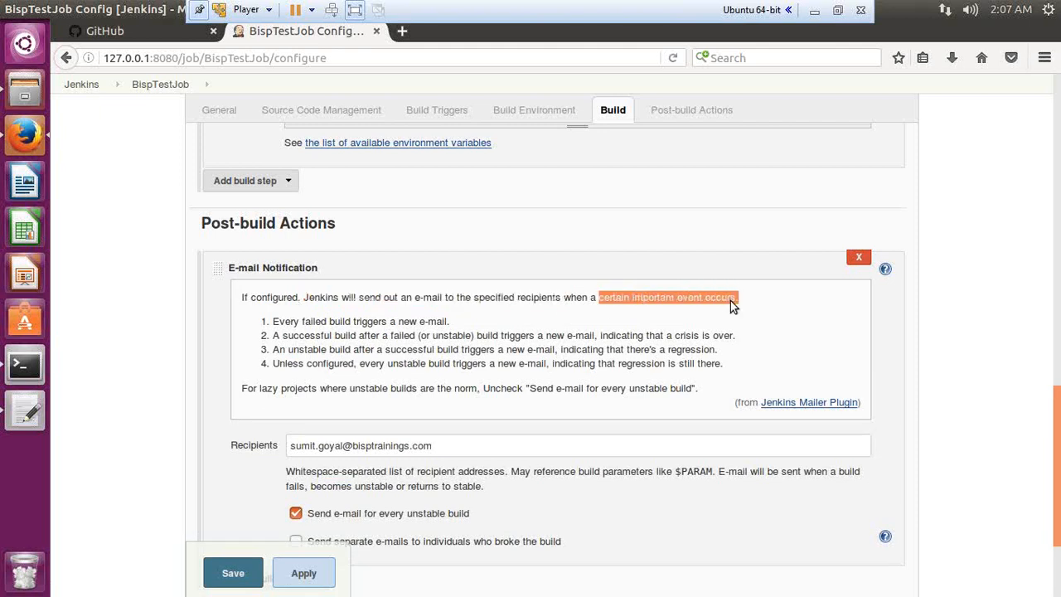
left_click_drag(280, 335, 721, 363)
left_click(730, 365)
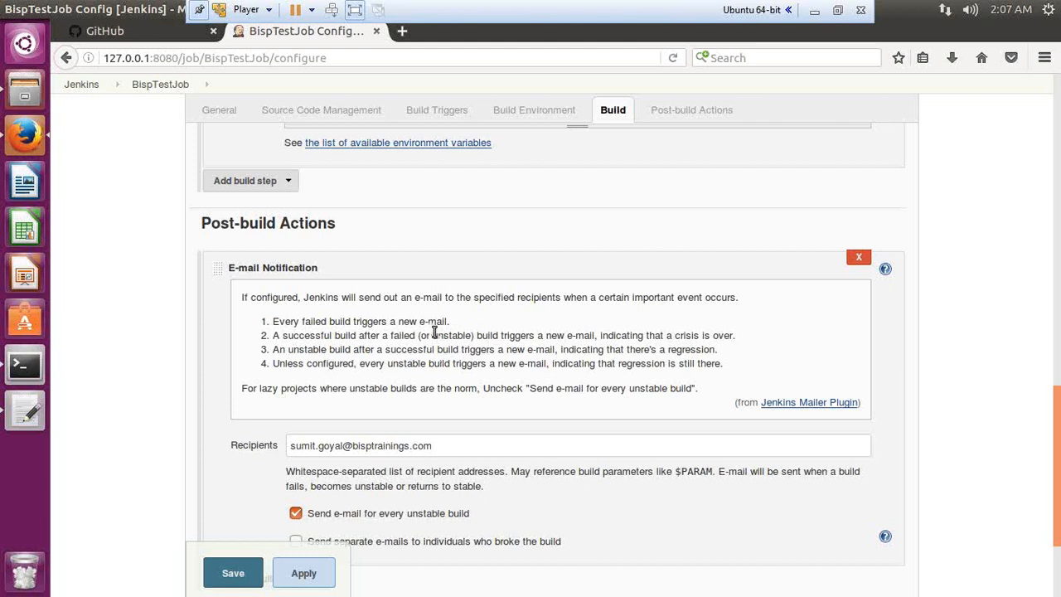
left_click_drag(273, 321, 451, 322)
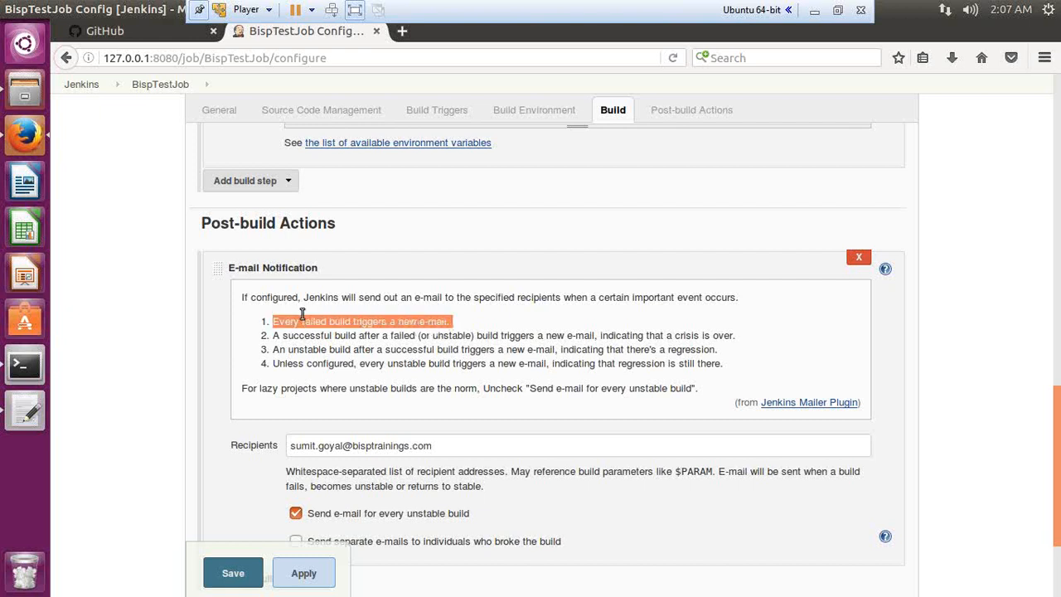
left_click_drag(455, 447, 274, 445)
left_click_drag(273, 335, 413, 339)
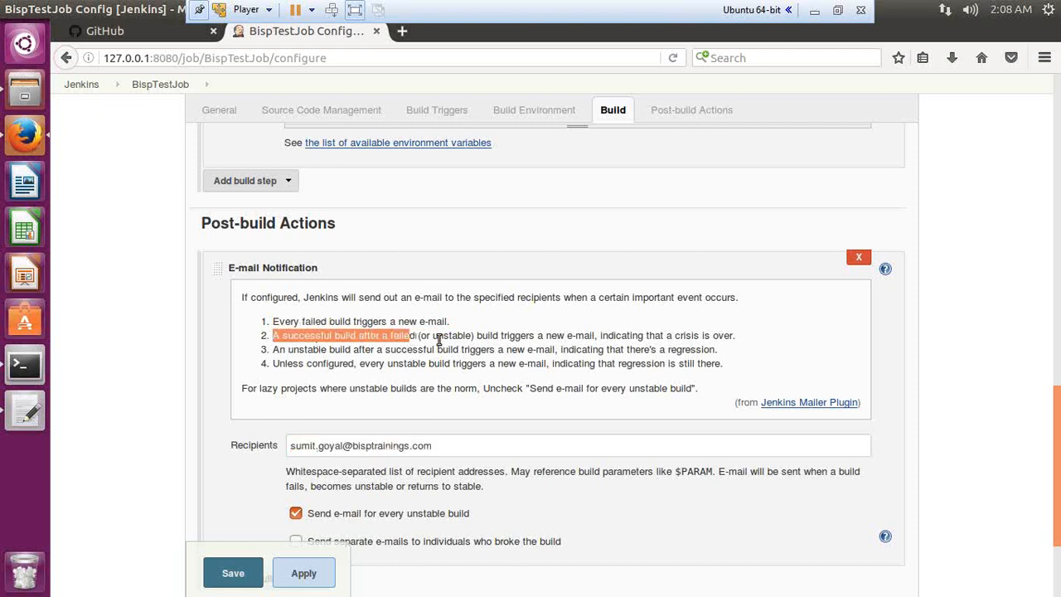
left_click_drag(481, 336, 536, 336)
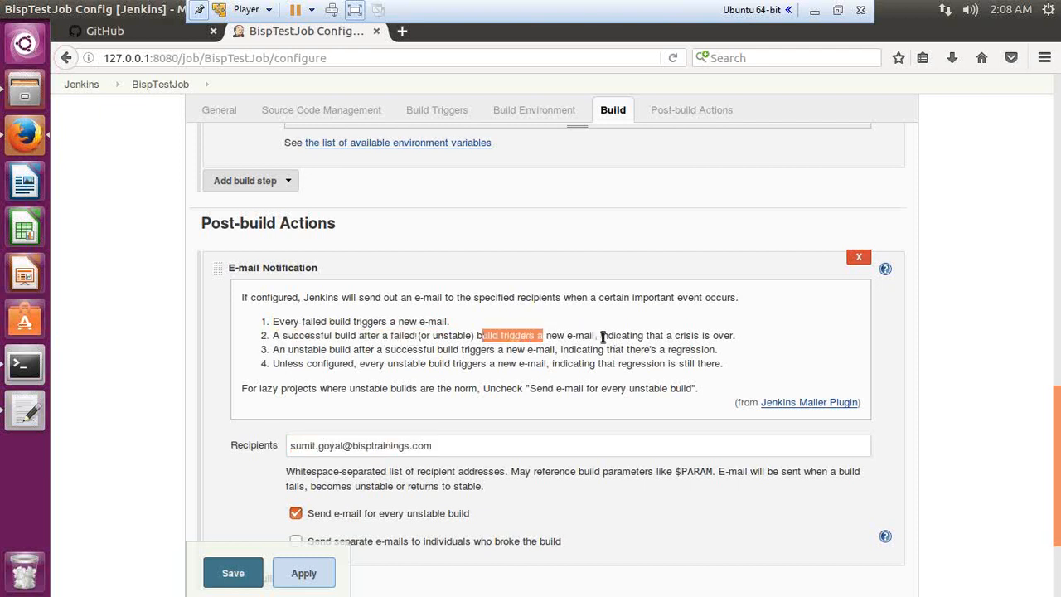
left_click_drag(601, 336, 652, 336)
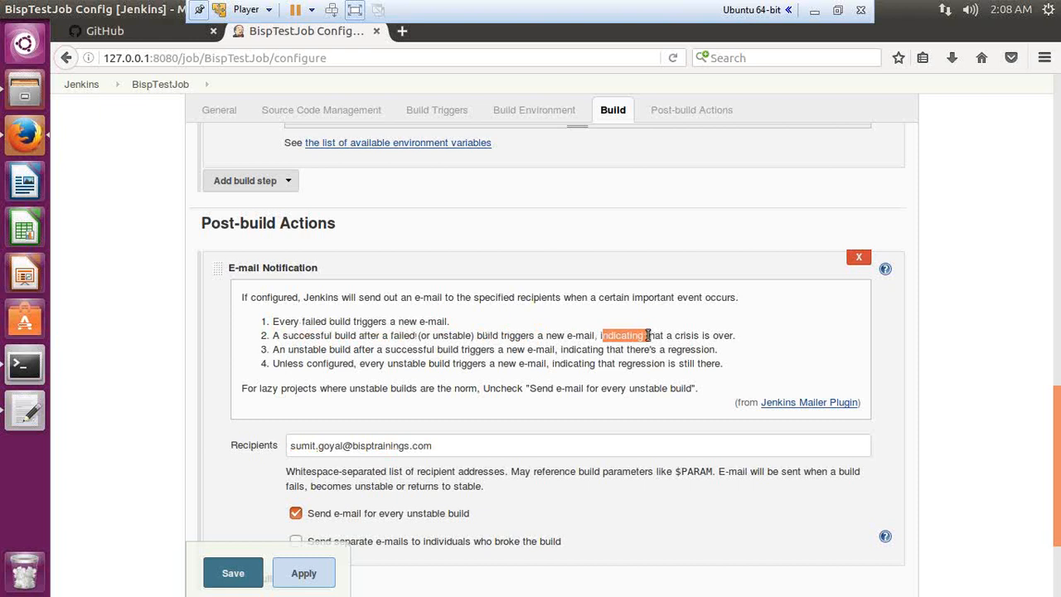
left_click_drag(287, 351, 305, 350)
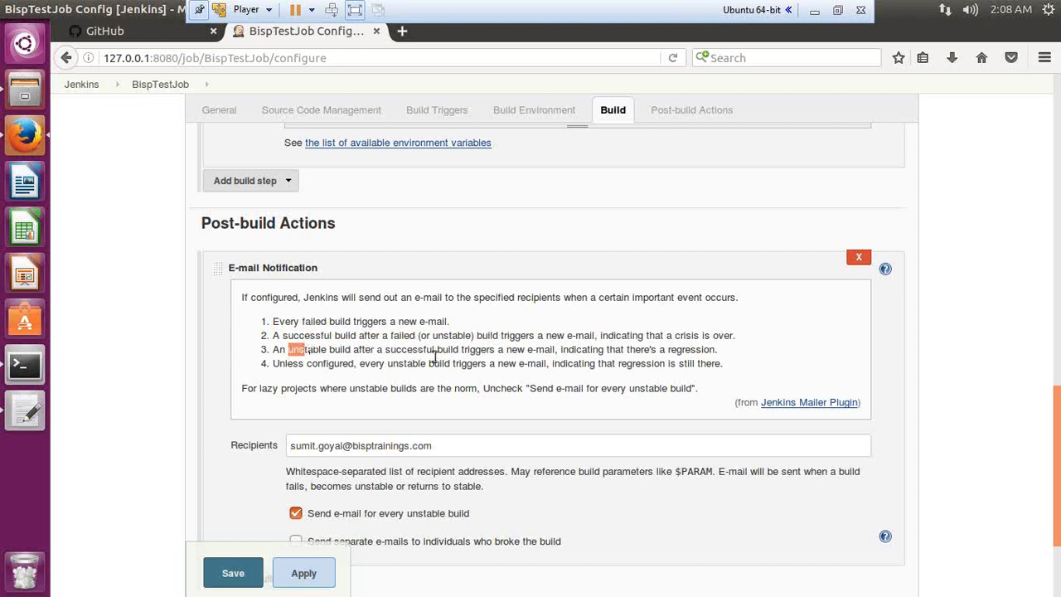
left_click_drag(557, 348, 714, 349)
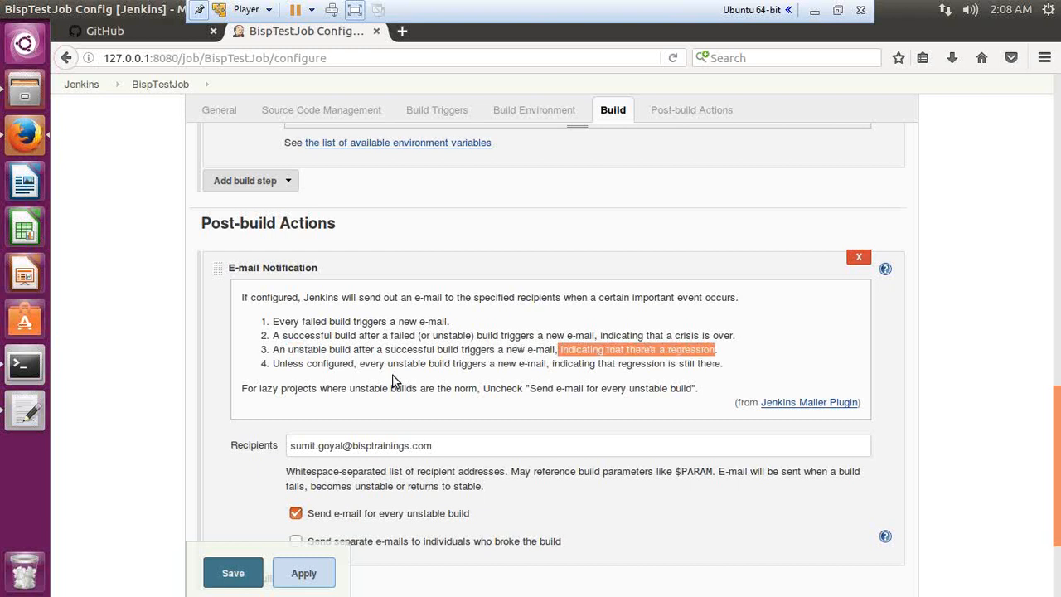
left_click_drag(273, 363, 726, 369)
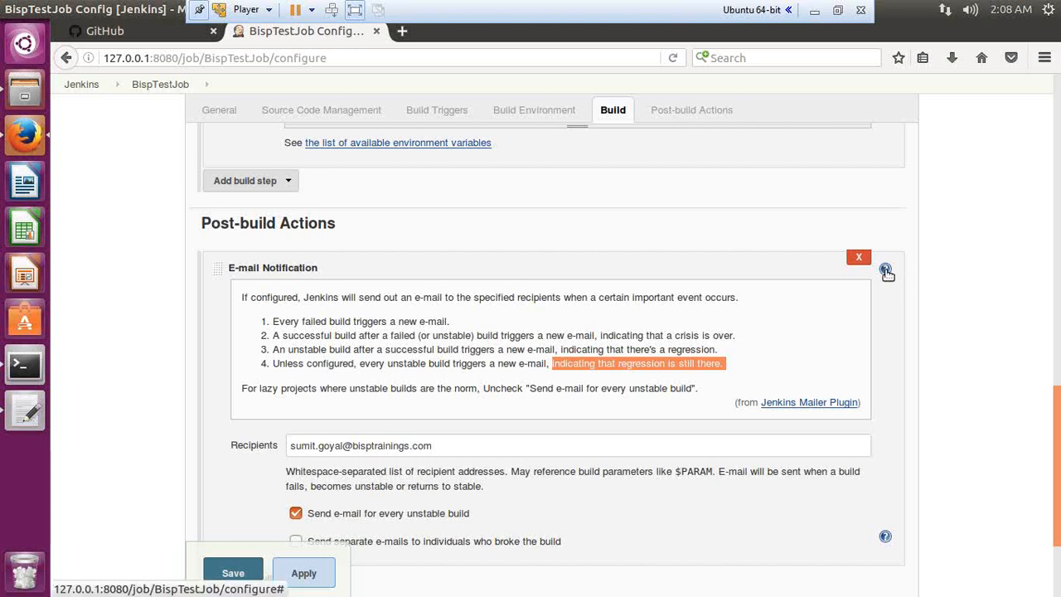
left_click(885, 271)
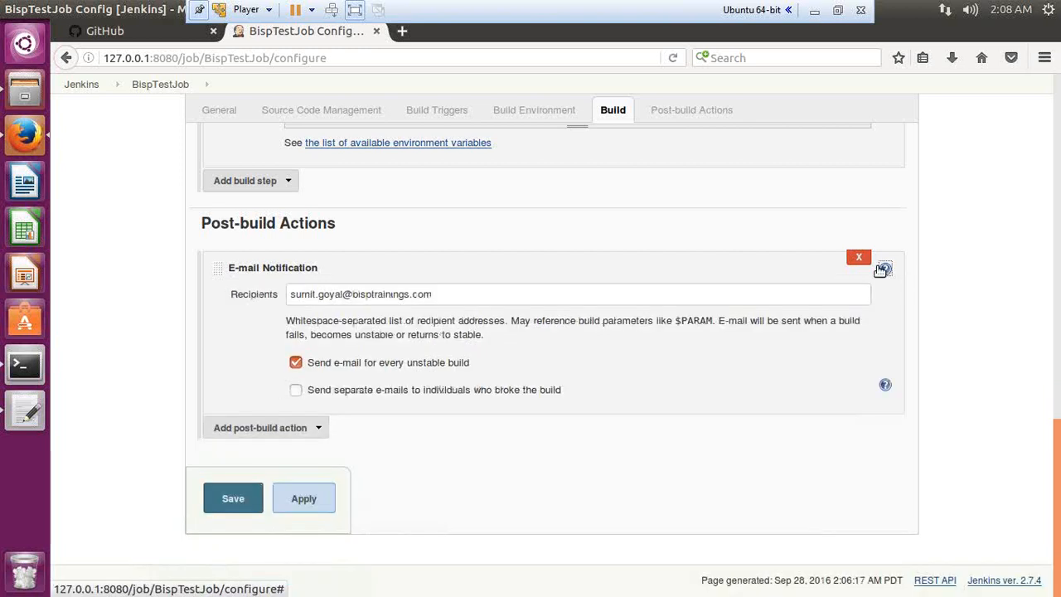
Step: Leave the virtual machine's full-screen view and save the job configuration, keeping e-mails for every unstable build enabled
left_click(296, 363)
left_click(297, 364)
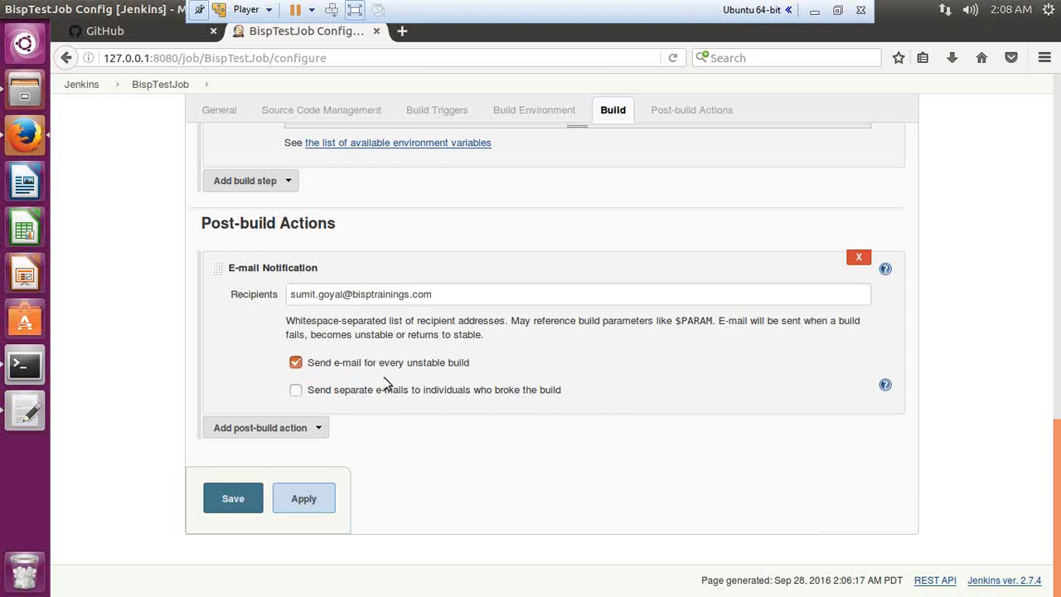
left_click(295, 391)
left_click(838, 11)
scroll(926, 407, "down", 2)
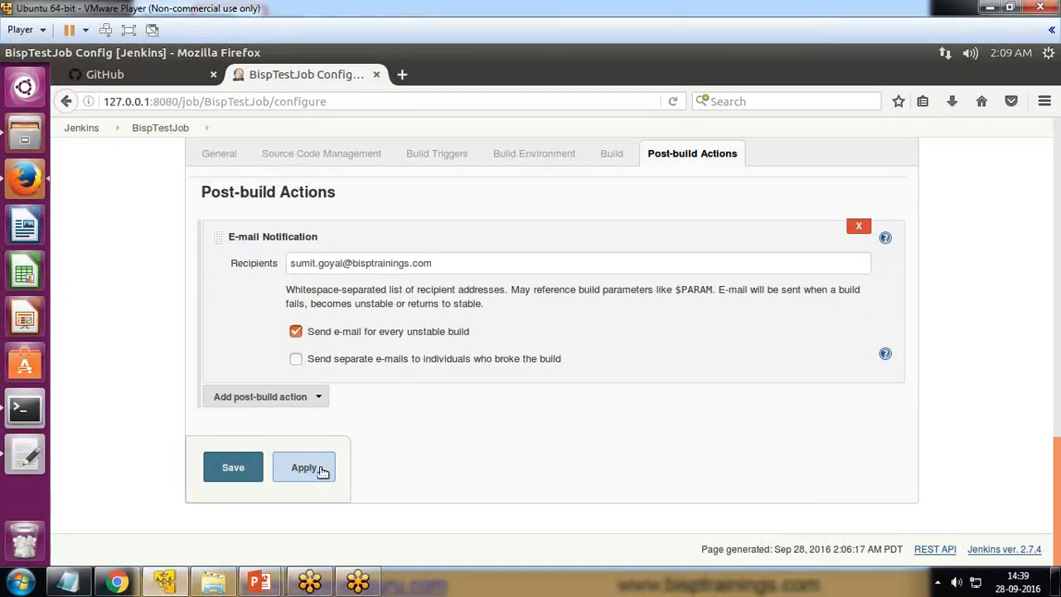
left_click(229, 470)
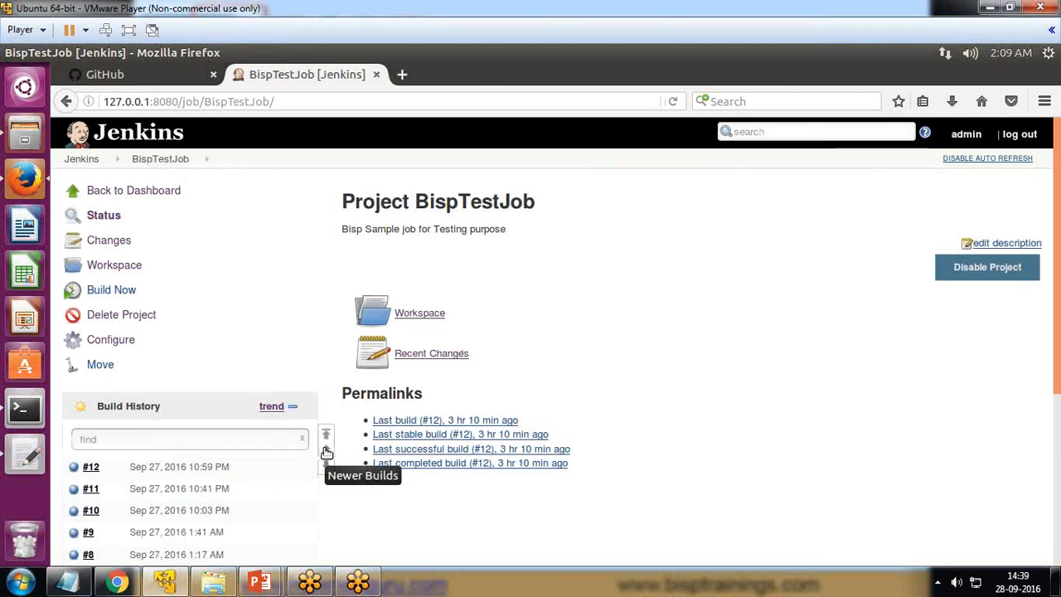
Step: Run a new build of BispTestJob and check its finish status in the console output
left_click(112, 291)
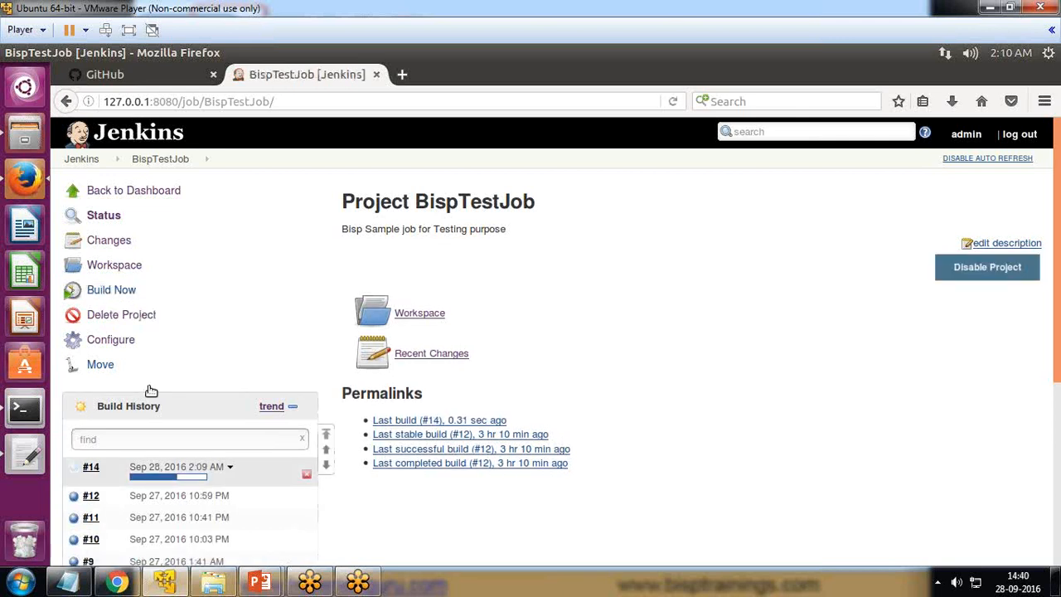
scroll(150, 390, "down", 1)
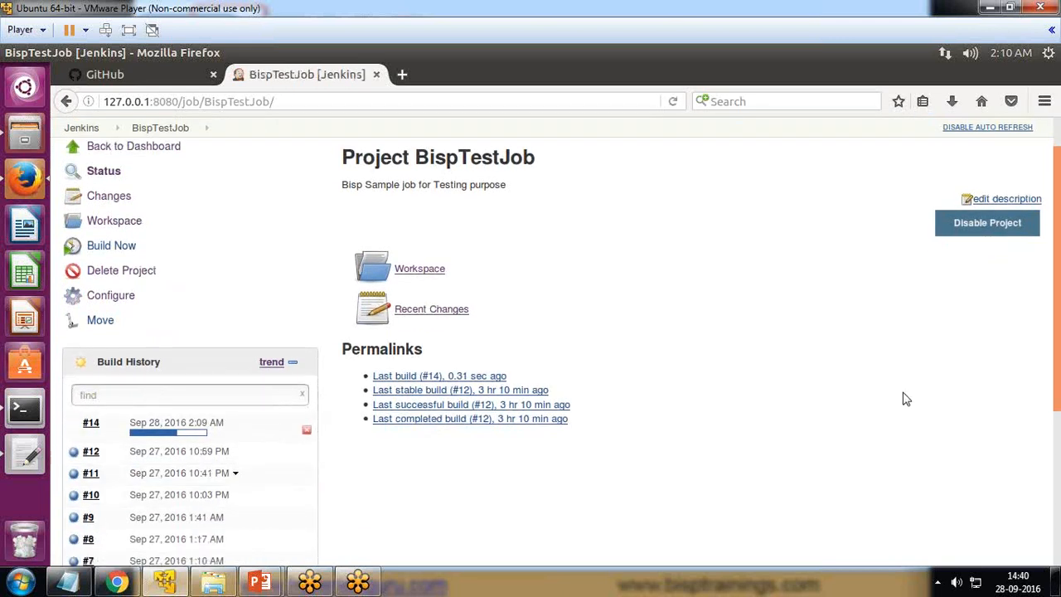
left_click(106, 423)
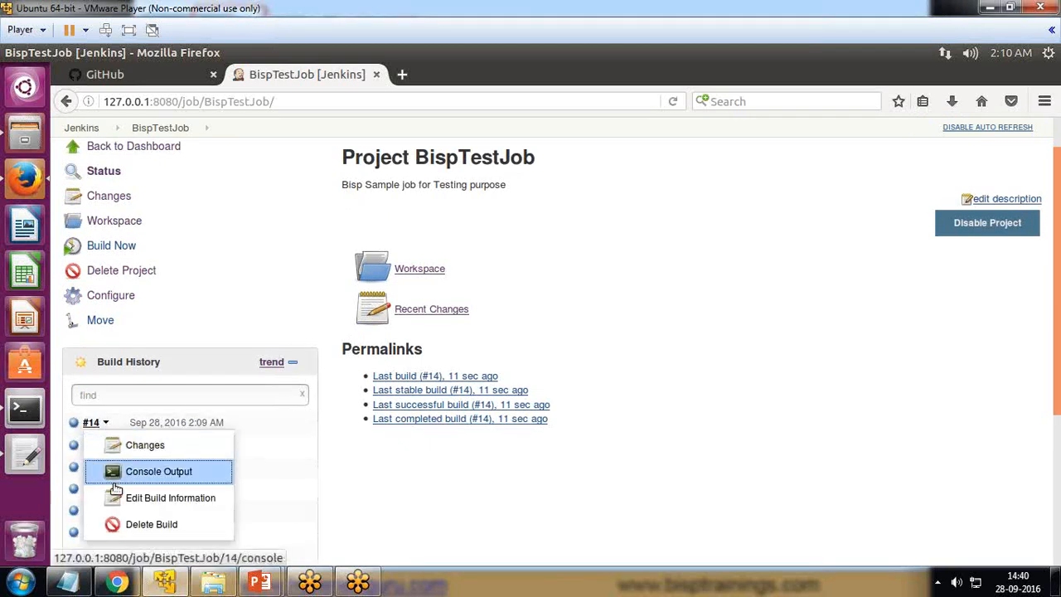
left_click(135, 471)
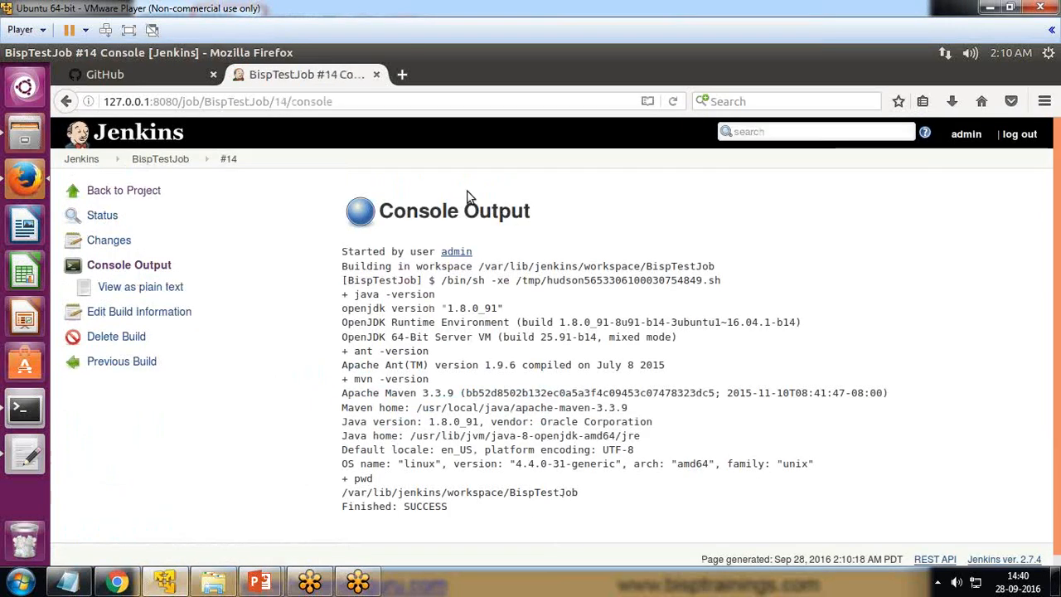
scroll(467, 195, "down", 1)
left_click_drag(401, 500, 443, 498)
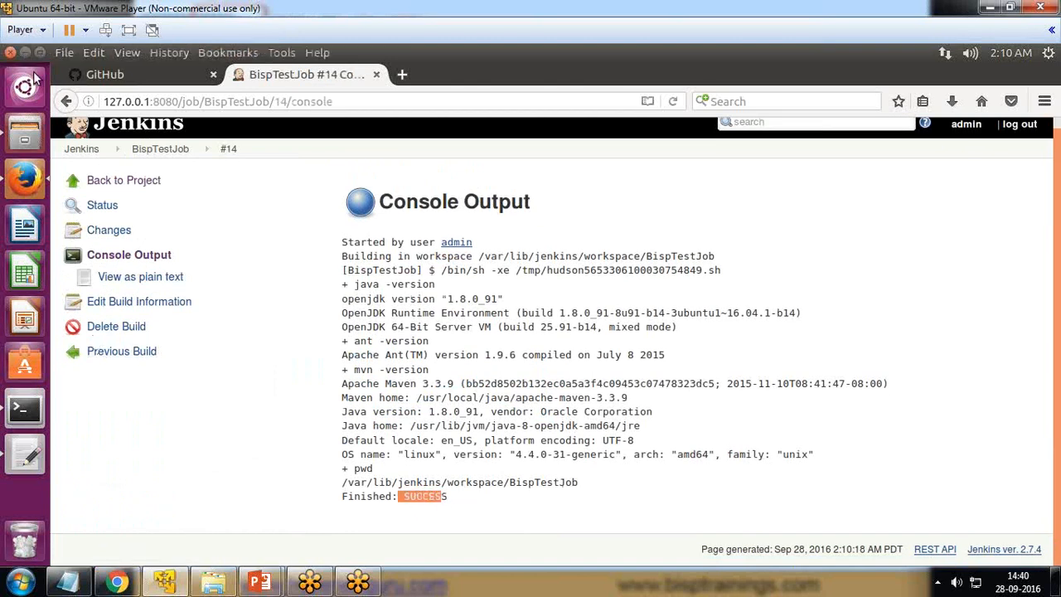
Step: Reduce BispTestJob's Execute shell command to the faulty line "java #version" and save the job configuration
left_click(66, 101)
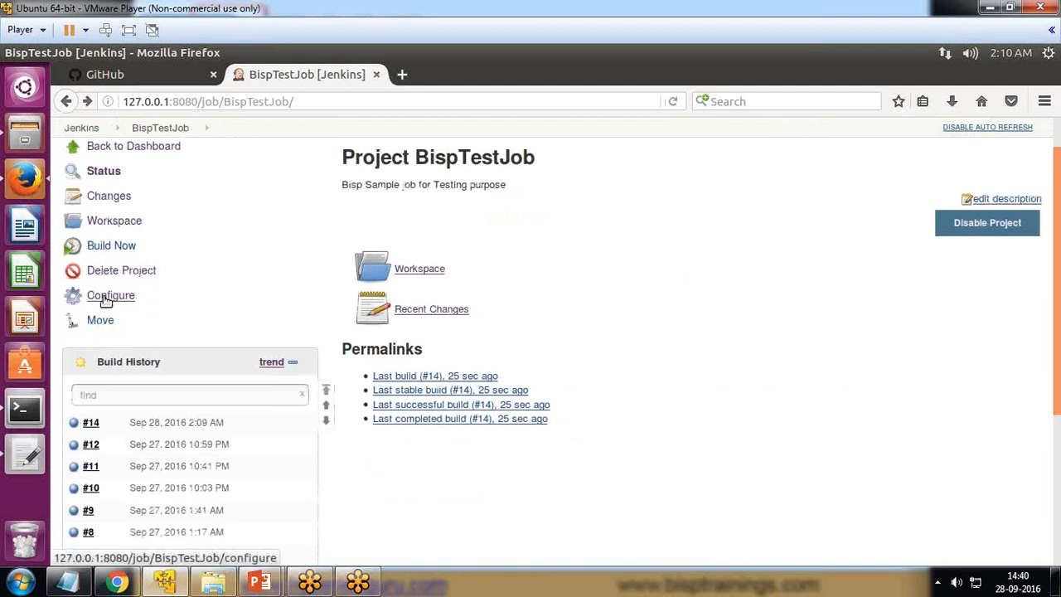
left_click(106, 298)
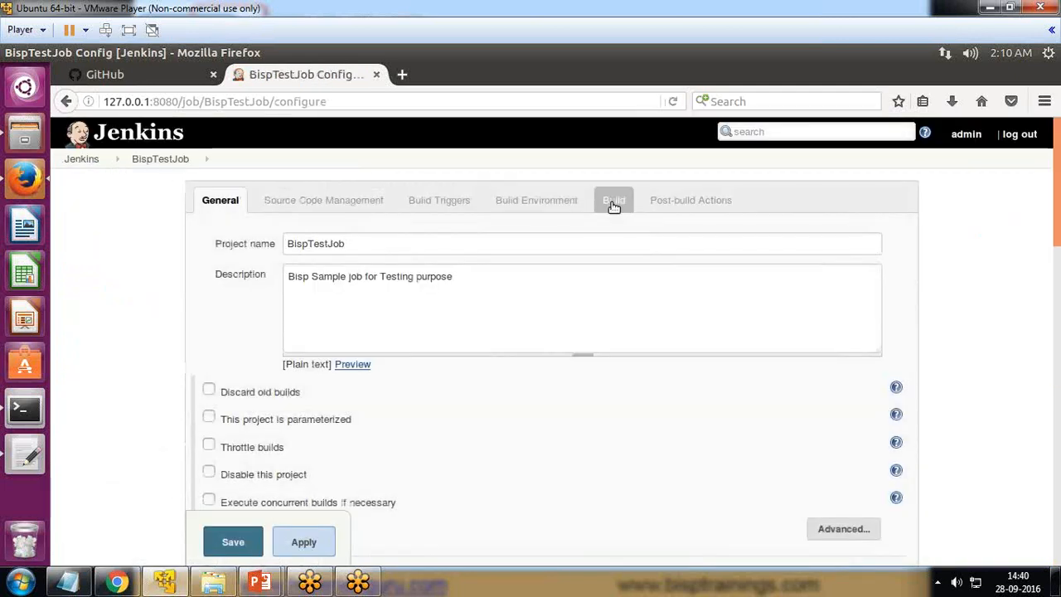
left_click(612, 202)
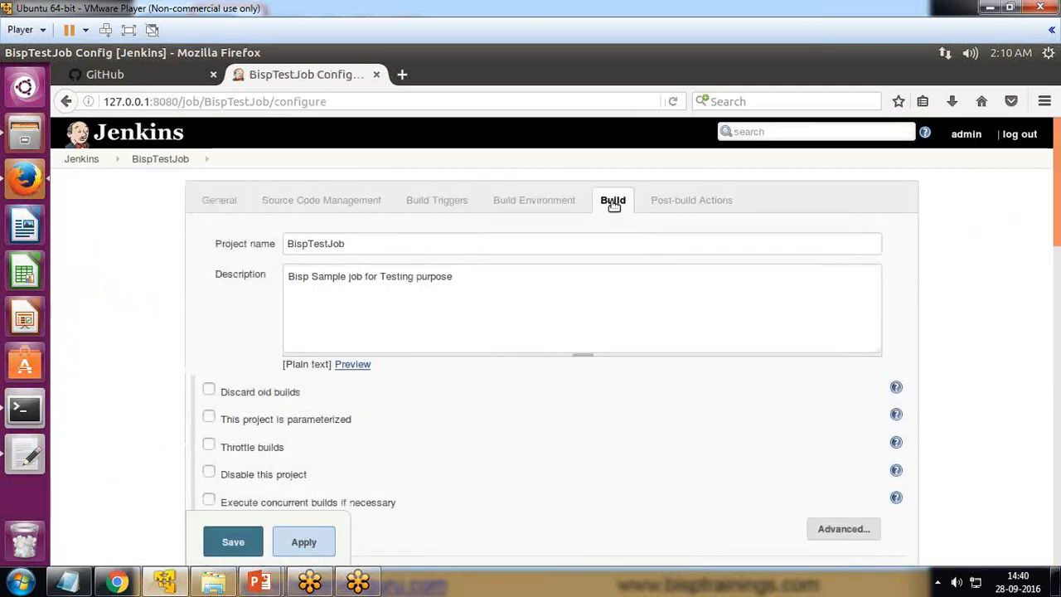
left_click_drag(333, 308, 289, 269)
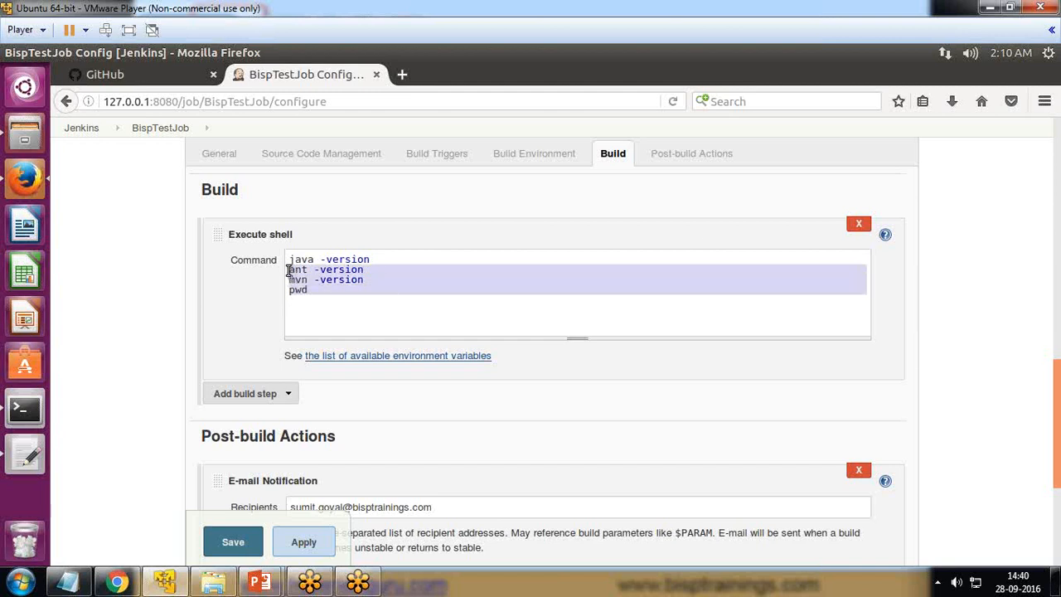
key("BackSpace")
left_click(319, 261)
key("Delete")
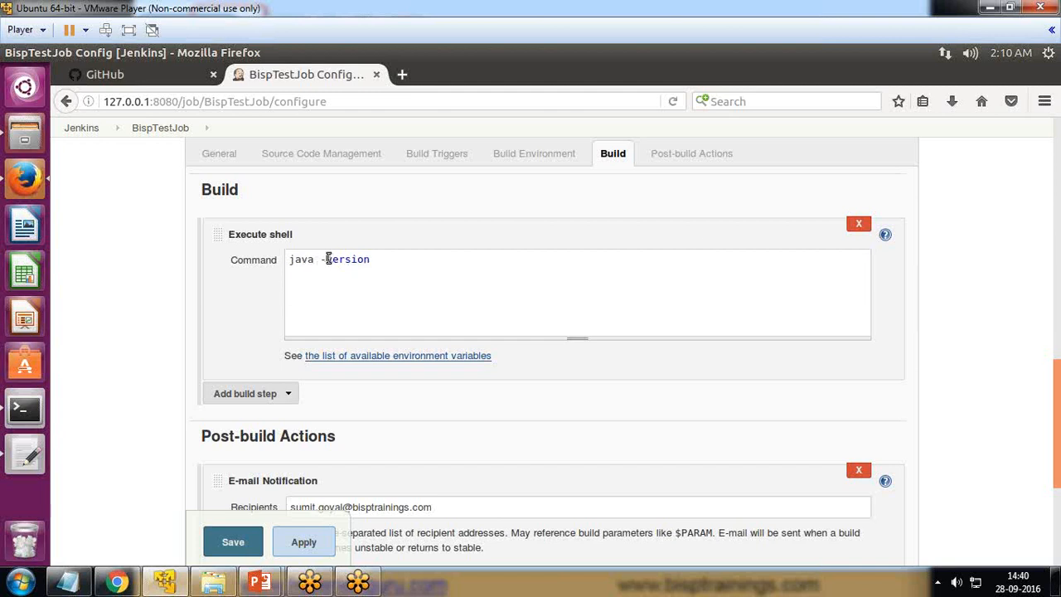
type("#")
left_click(233, 542)
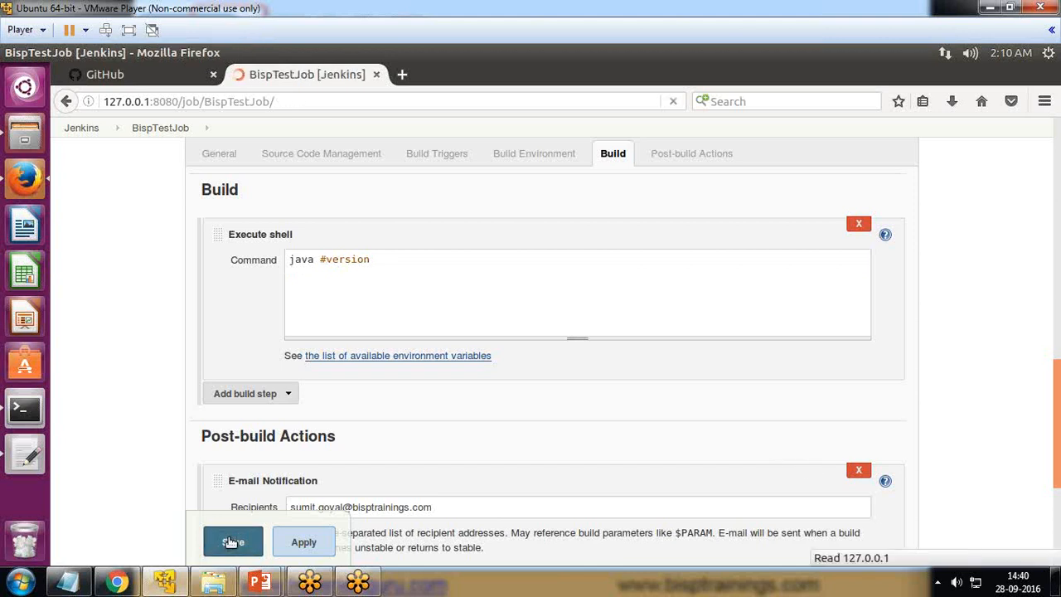
Step: Build BispTestJob with the faulty command and examine the end of the new build's console output
left_click(108, 295)
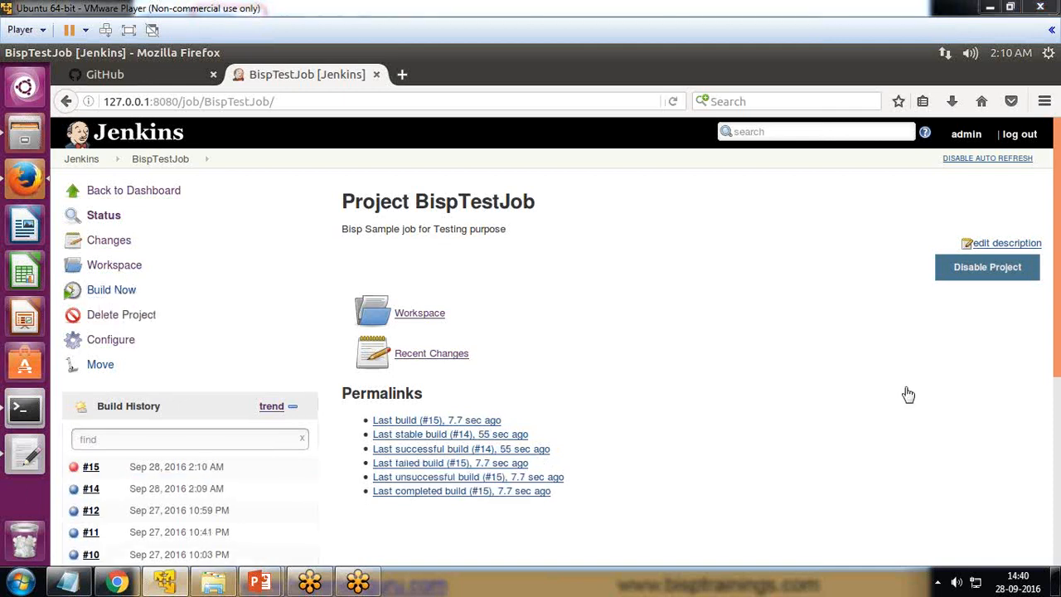
left_click(105, 468)
left_click(151, 526)
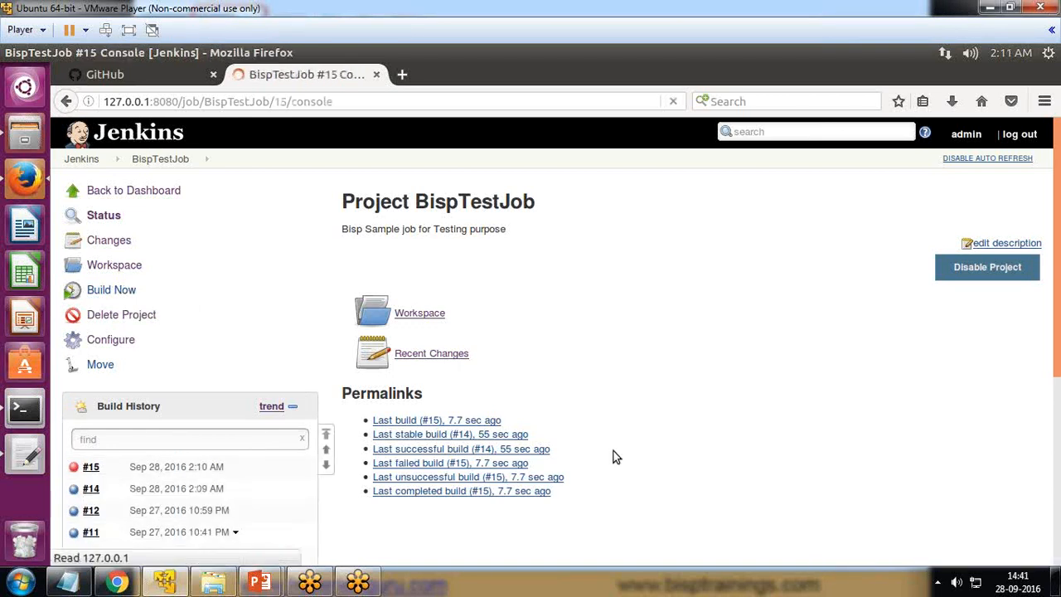
scroll(613, 448, "down", 10)
scroll(504, 504, "down", 4)
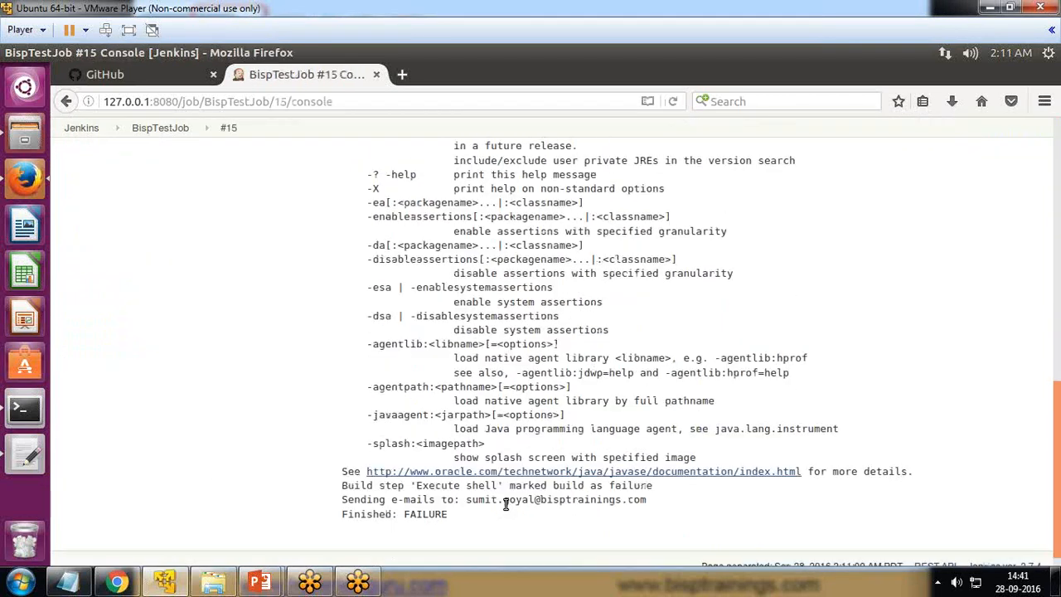
left_click_drag(448, 496, 409, 496)
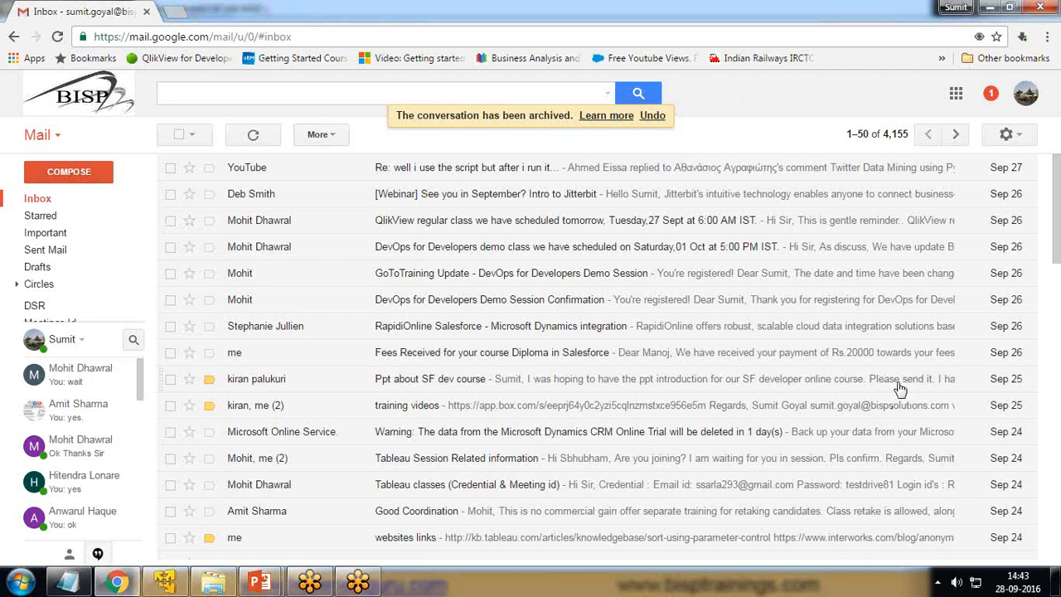
Step: Switch from the mailbox back to the virtual machine and open the E-mail Notification section of Jenkins' global system configuration
left_click(164, 582)
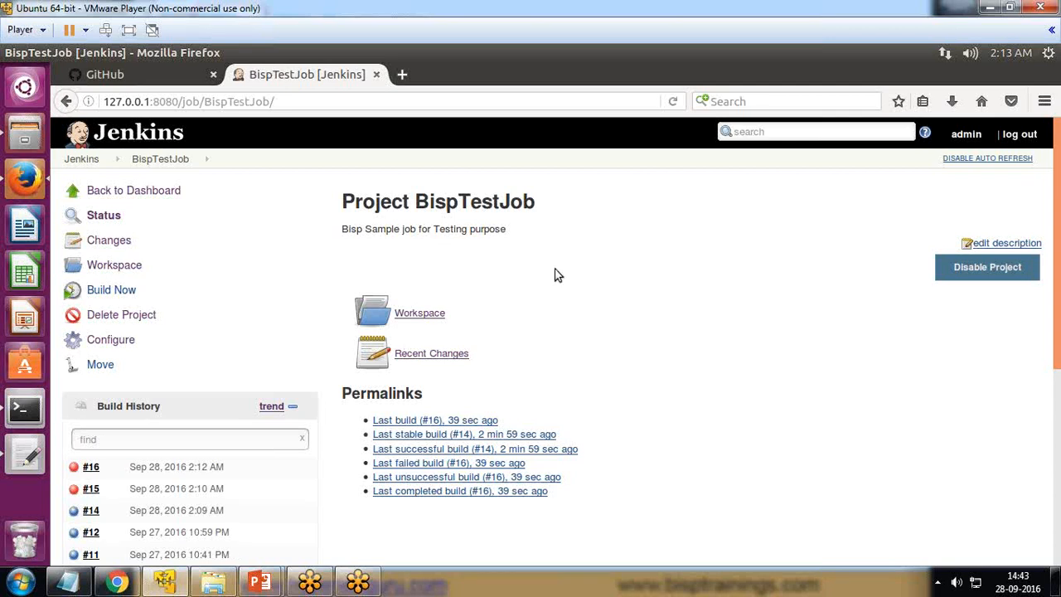
left_click(82, 163)
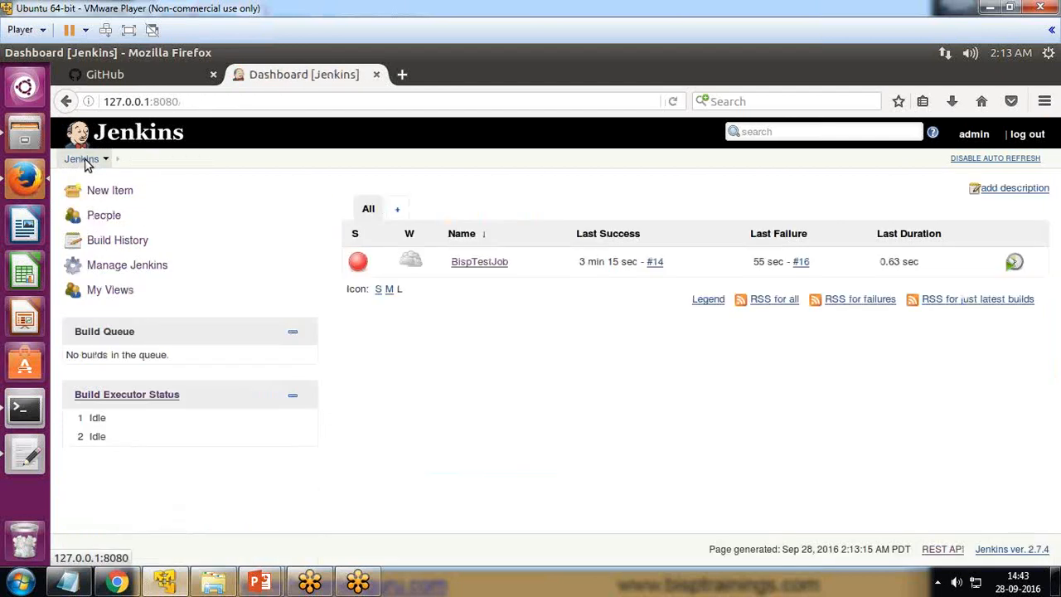
left_click(130, 267)
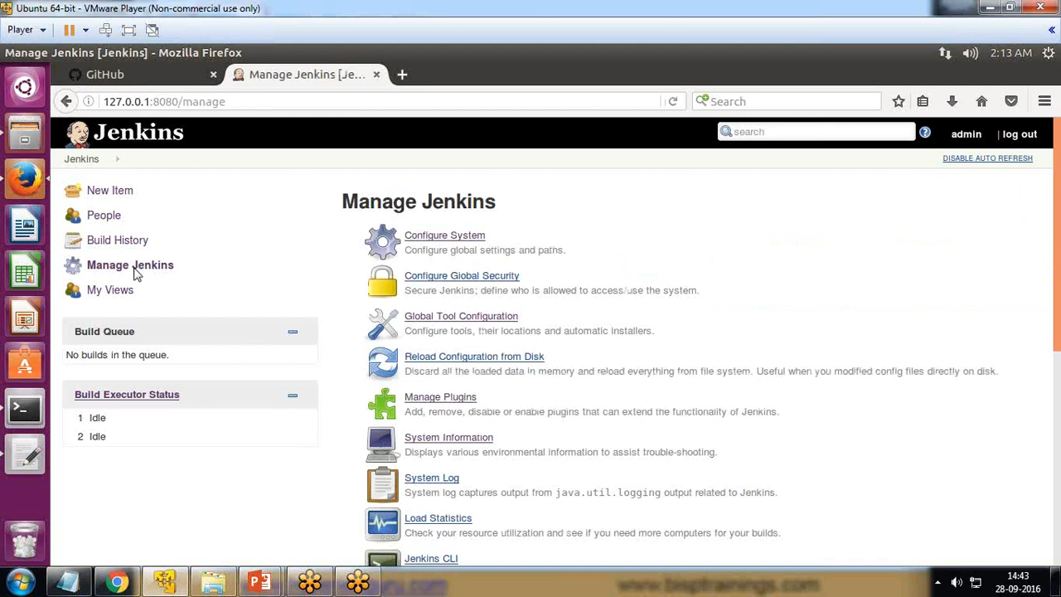
mouse_move(552, 220)
left_mouse_down()
mouse_move(384, 213)
mouse_move(362, 252)
mouse_move(489, 263)
mouse_move(560, 230)
mouse_move(530, 219)
left_mouse_up()
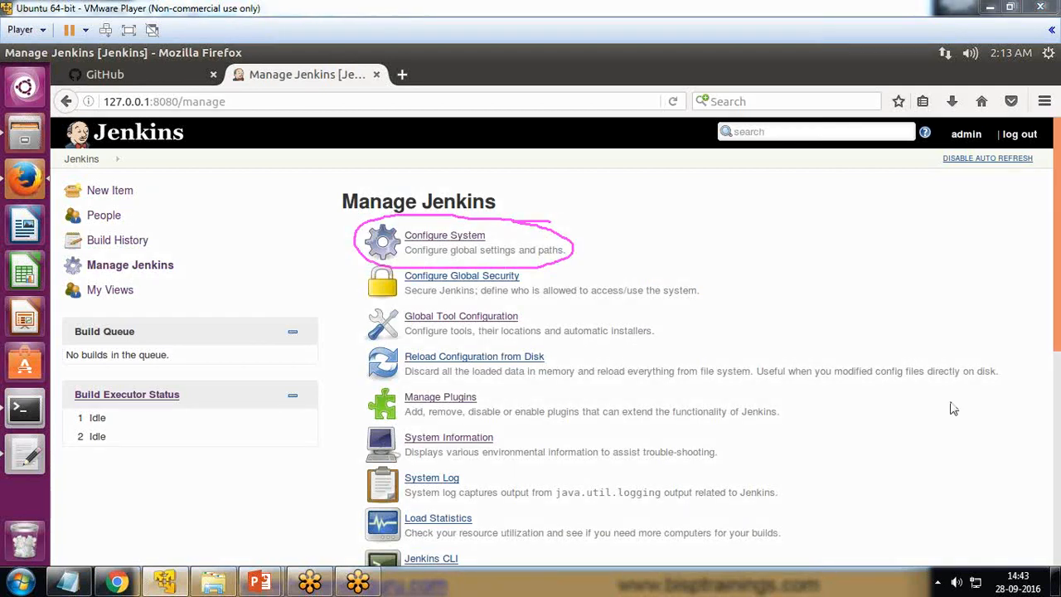
left_click(1011, 375)
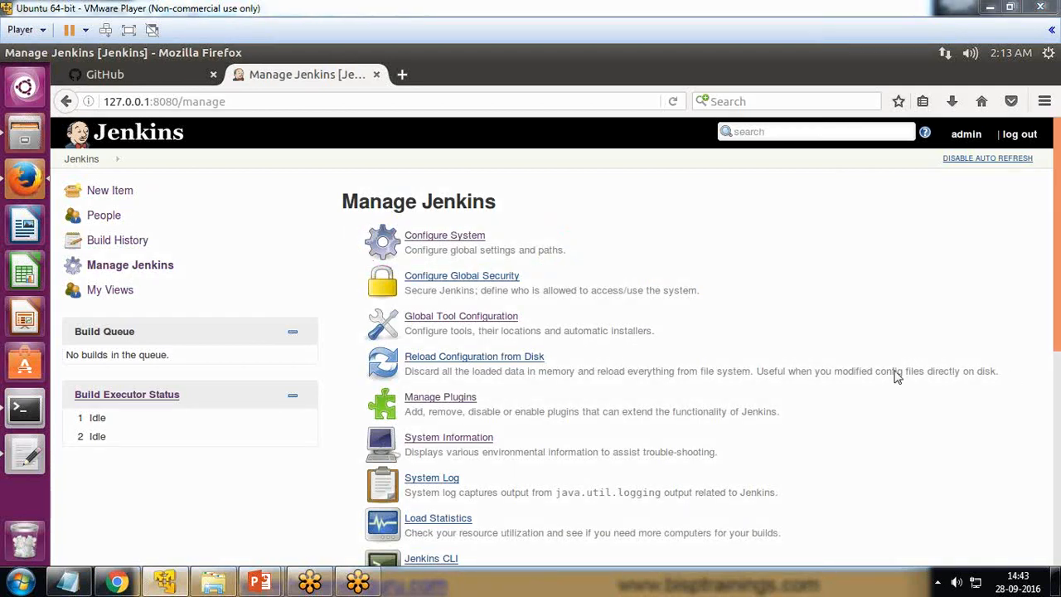
left_click(424, 238)
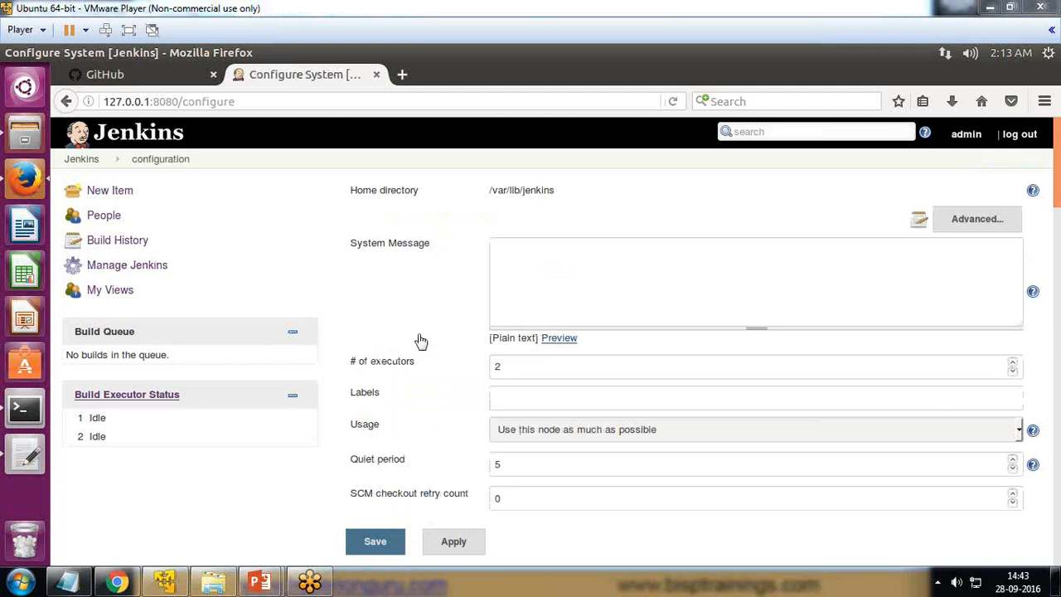
scroll(332, 464, "down", 5)
scroll(511, 374, "down", 15)
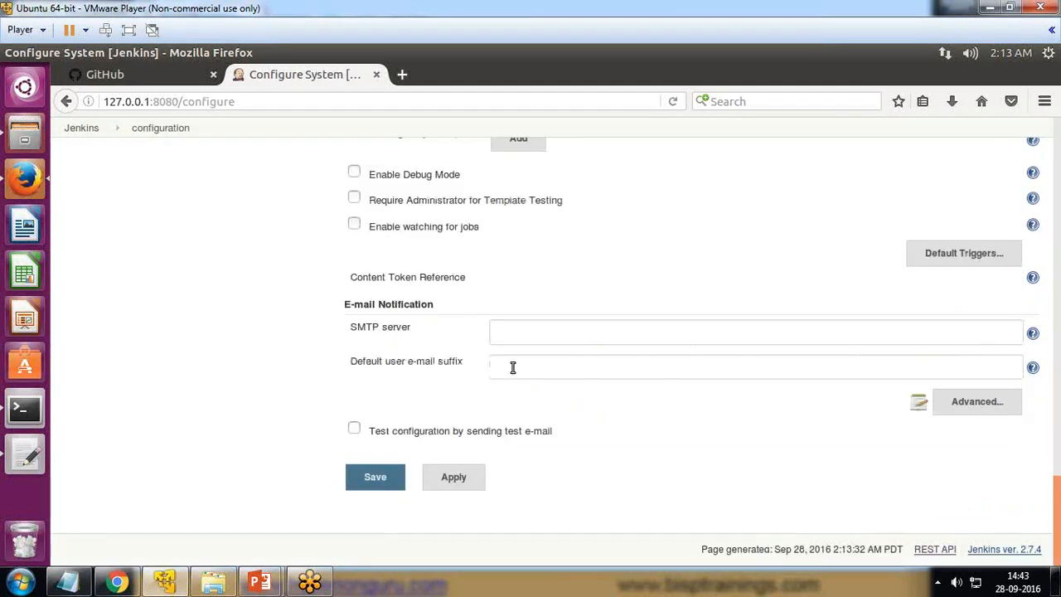
left_click_drag(343, 305, 432, 305)
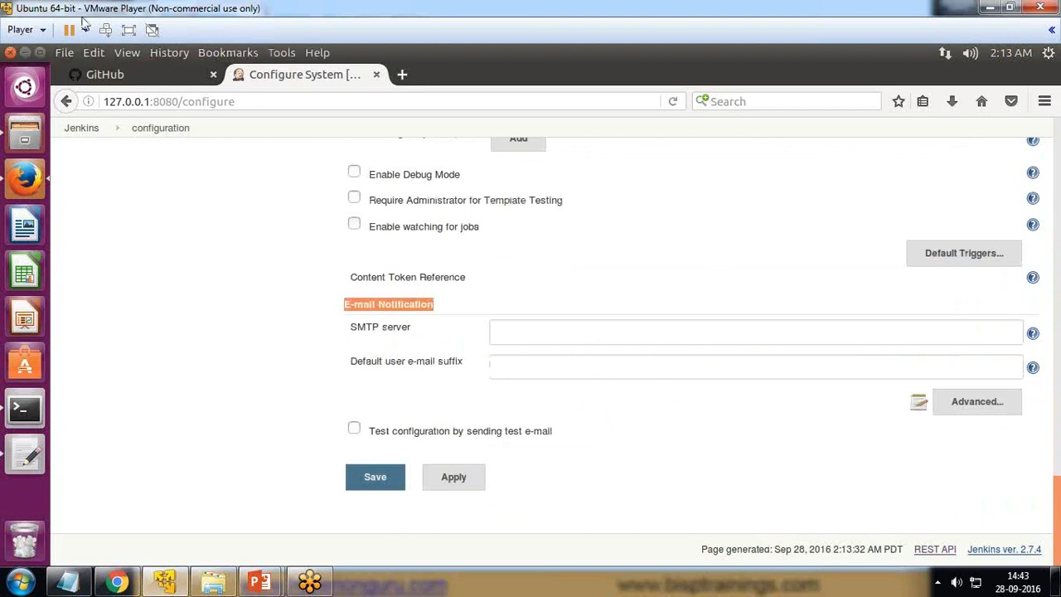
Step: Show the virtual machine in full screen and set the E-mail Notification SMTP server to smtp.gmail.com
left_click(129, 29)
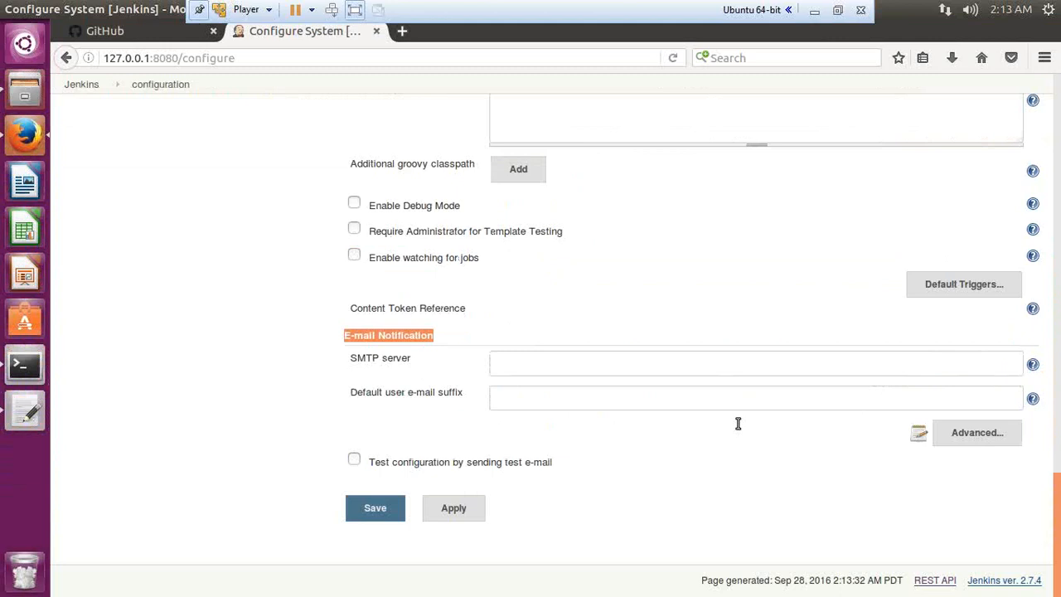
left_click(837, 15)
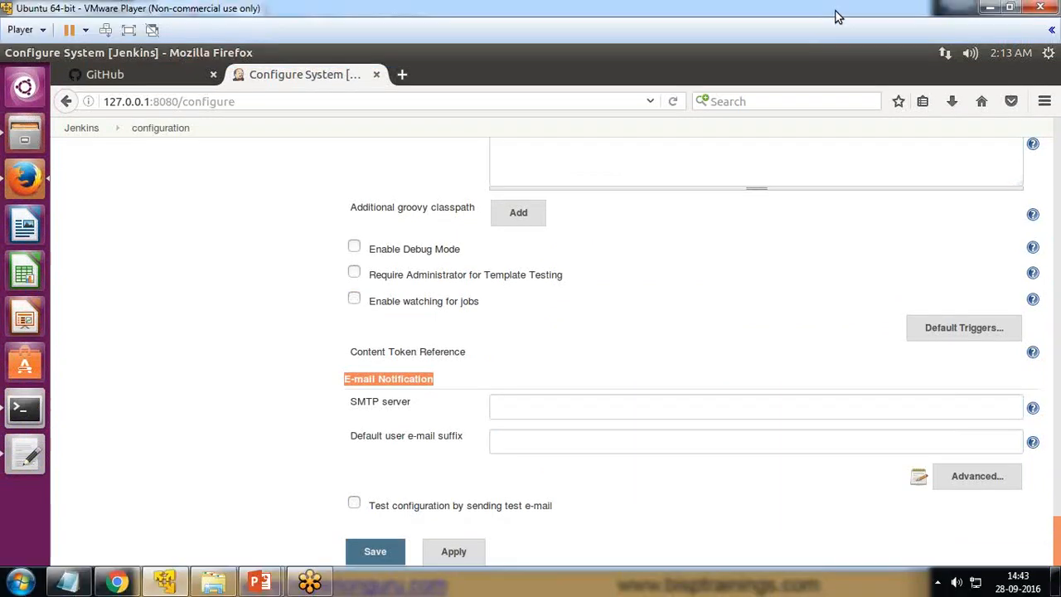
left_click(135, 27)
left_click(547, 361)
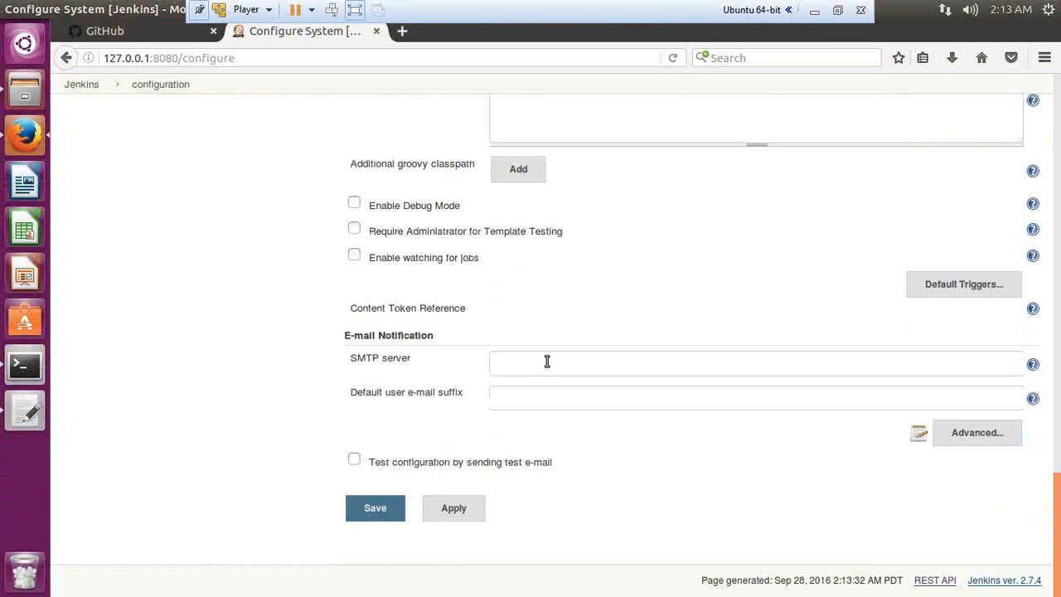
type("sm")
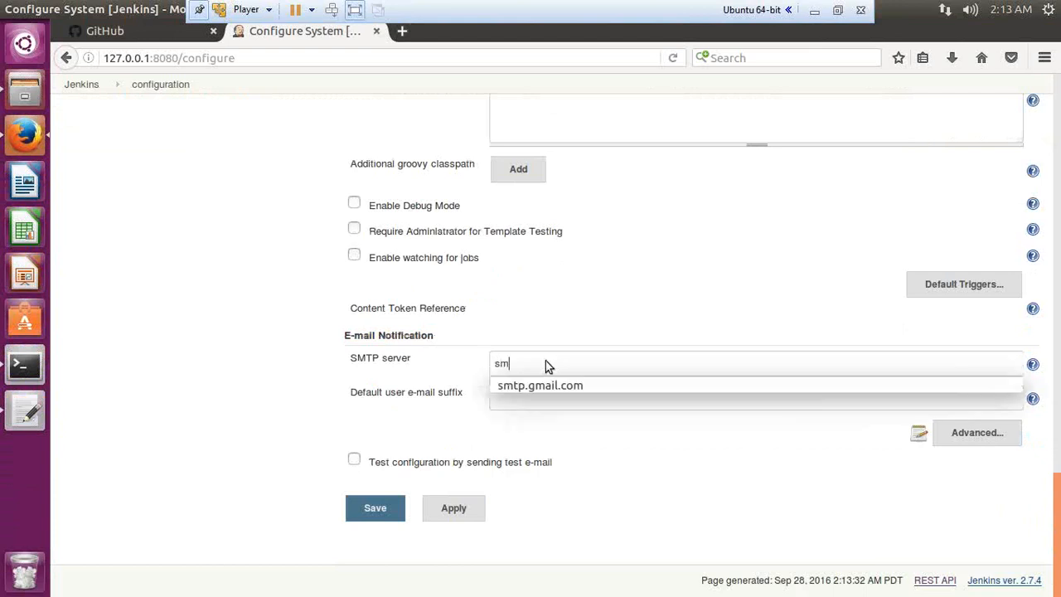
type("tp.gmail.com")
key("Tab")
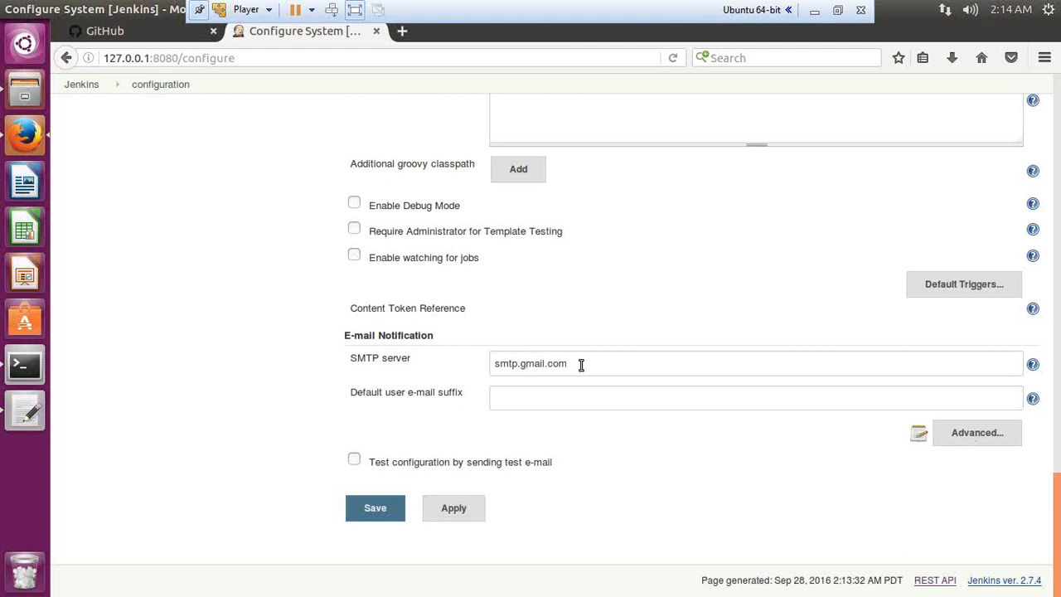
Step: Expand the advanced E-mail Notification settings and leave the virtual machine's full-screen view
left_click_drag(575, 363, 497, 367)
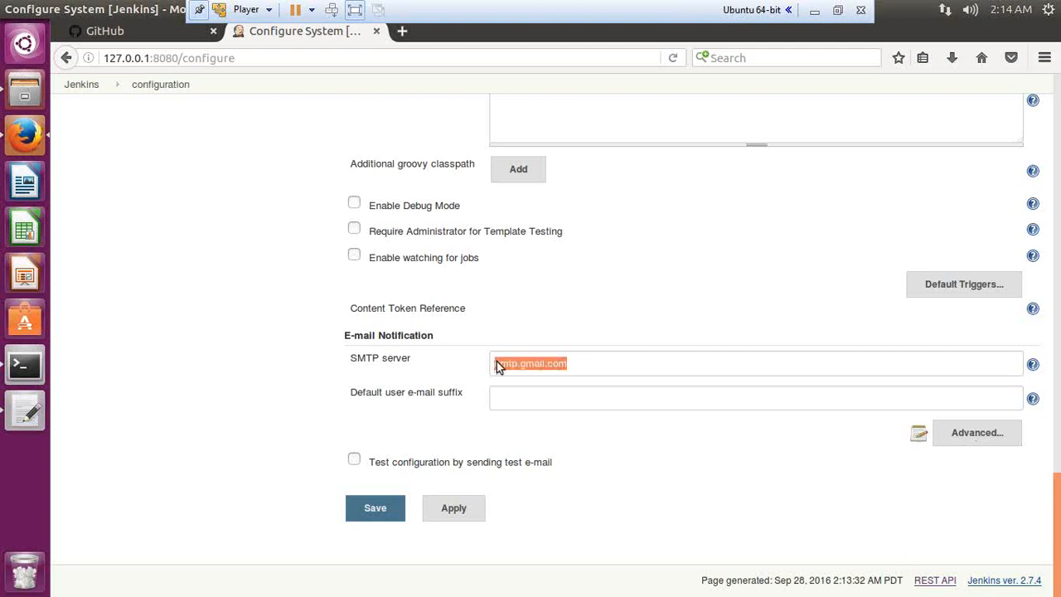
left_click(961, 440)
scroll(557, 420, "down", 2)
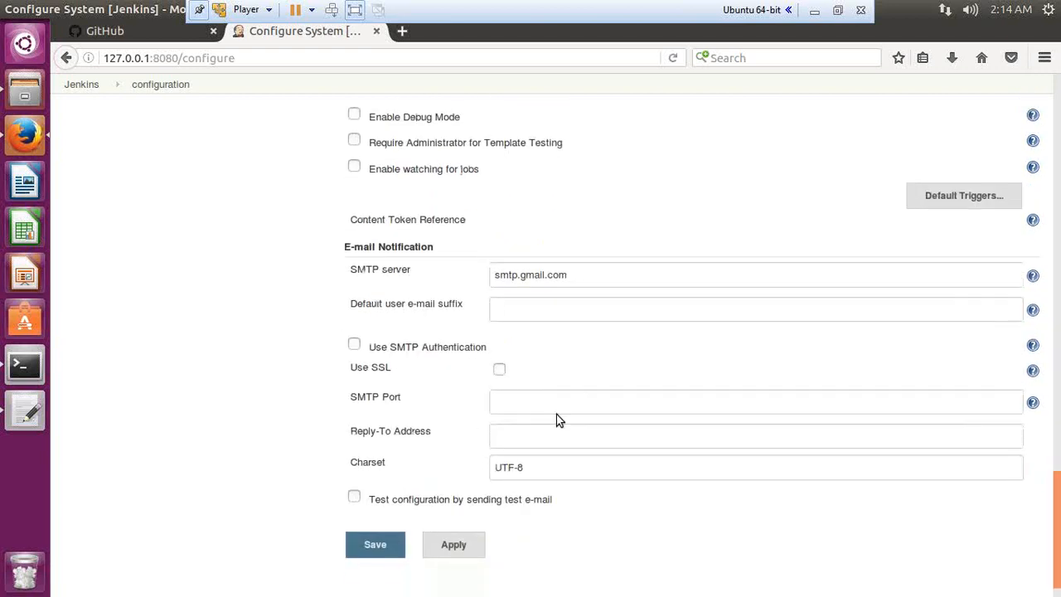
scroll(483, 348, "down", 1)
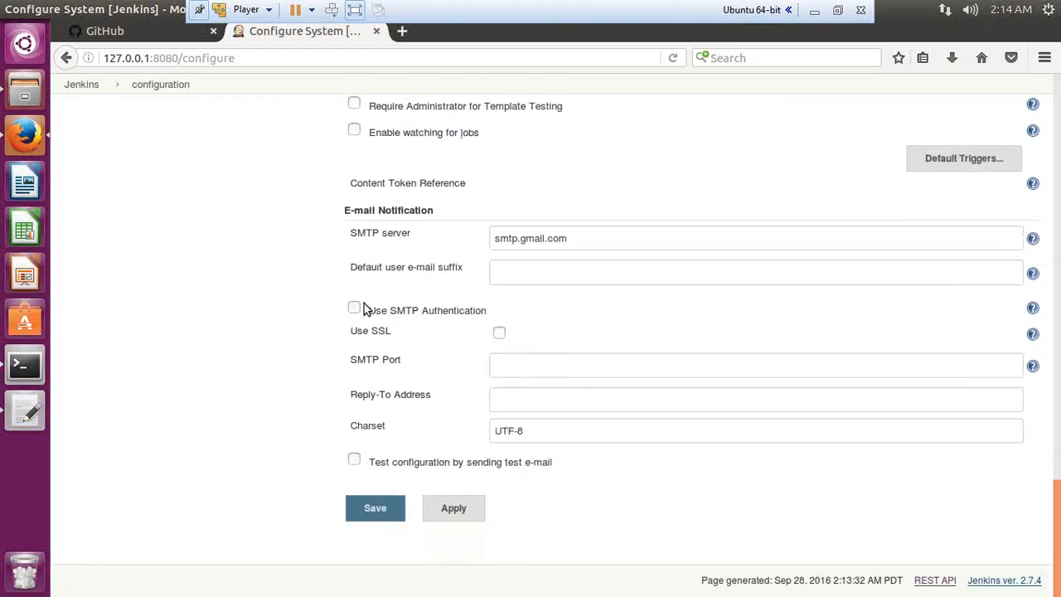
left_click(837, 11)
key("ctrl+2")
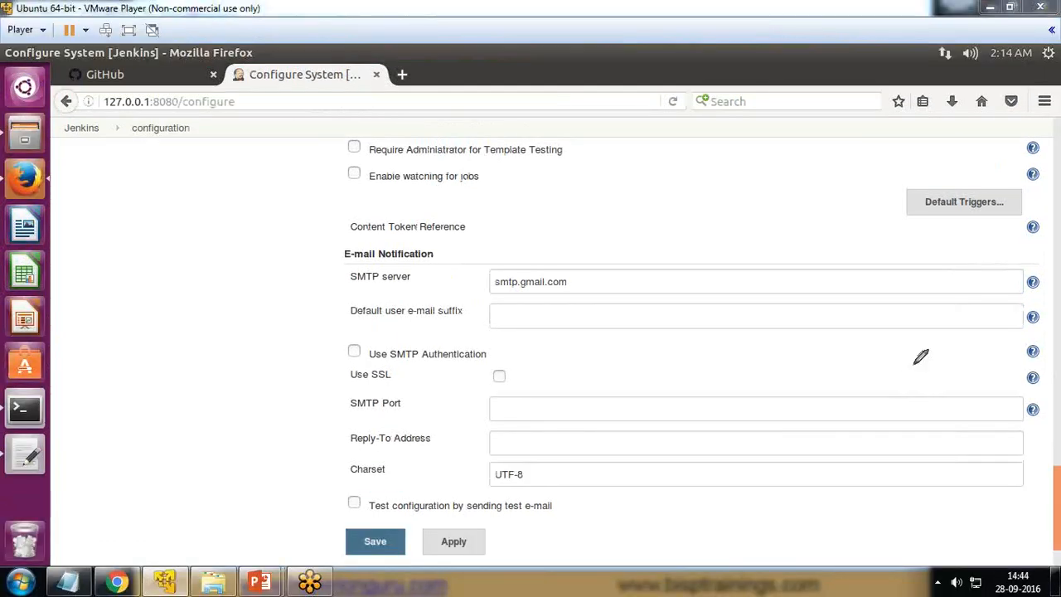
mouse_move(516, 334)
left_mouse_down()
mouse_move(324, 336)
mouse_move(406, 359)
mouse_move(528, 337)
mouse_move(497, 324)
left_mouse_up()
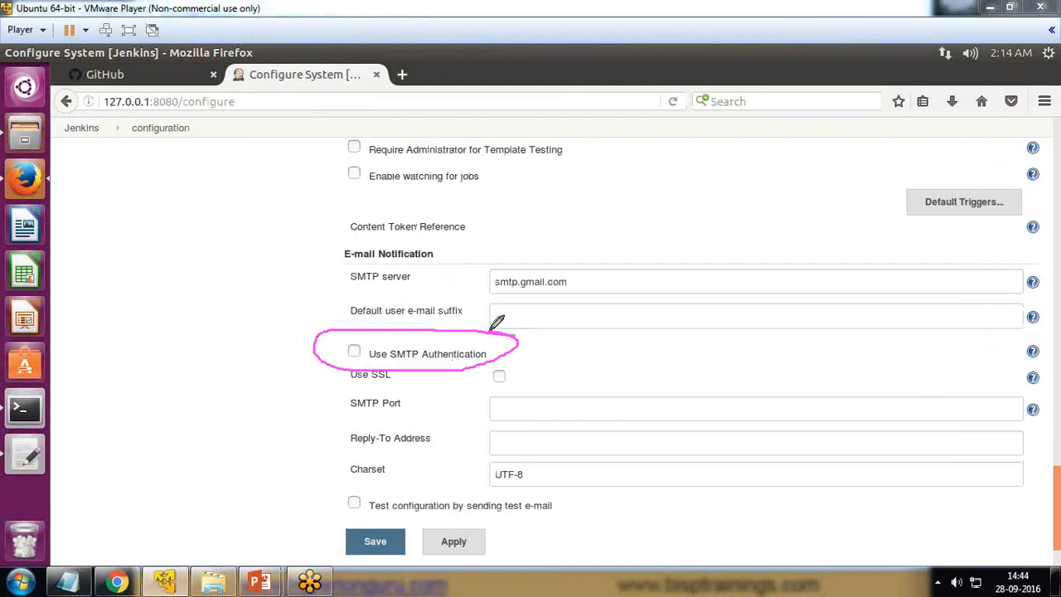
mouse_move(487, 290)
left_mouse_down()
mouse_move(571, 290)
mouse_move(528, 261)
mouse_move(481, 290)
left_mouse_up()
left_click(1010, 374)
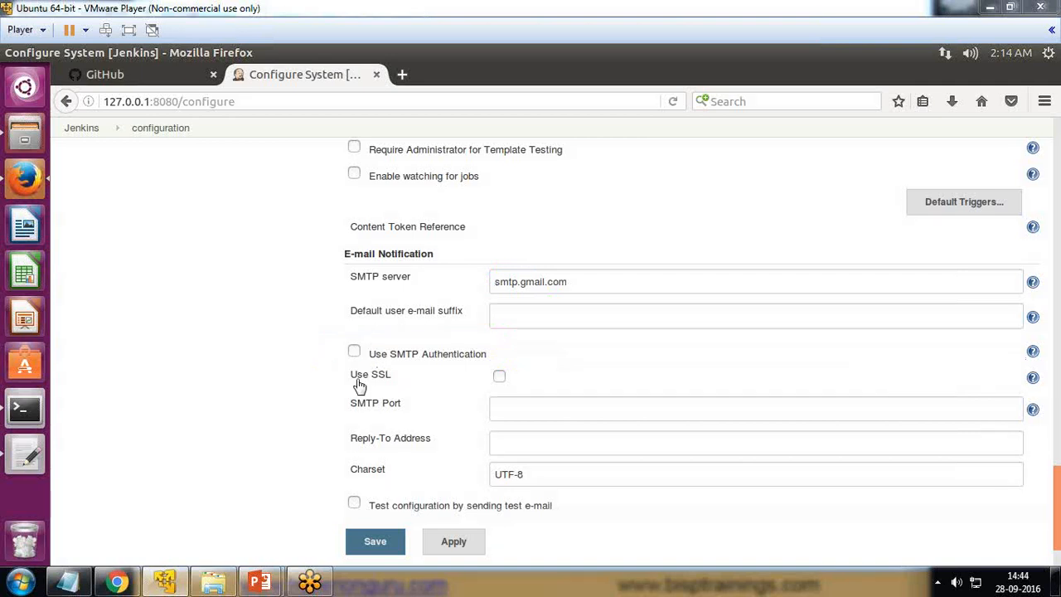
Step: Enable SMTP authentication and fill in the sender account's e-mail address as user name and the account password
left_click(355, 353)
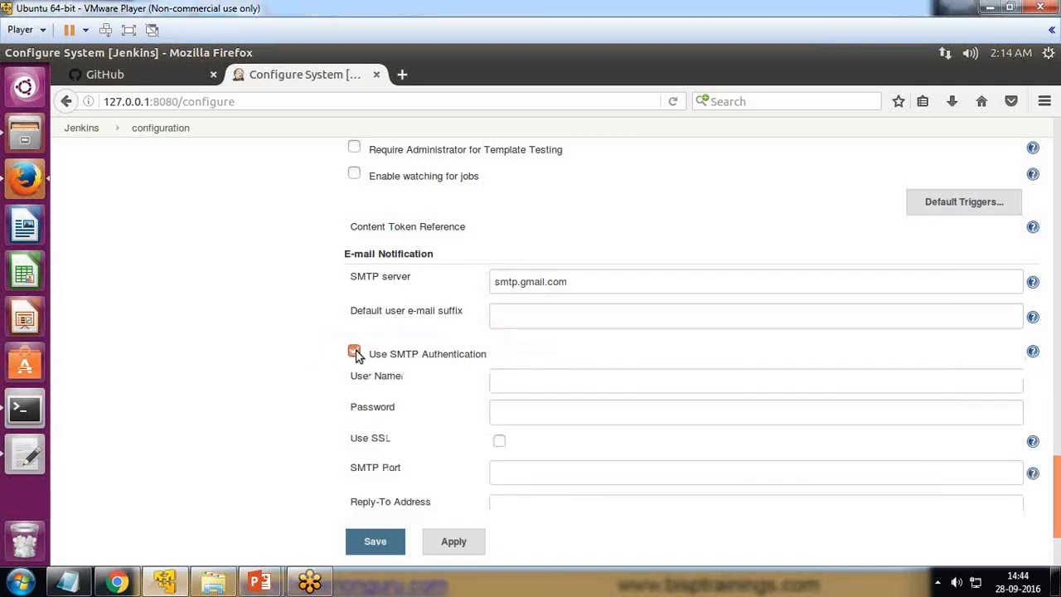
left_click(522, 384)
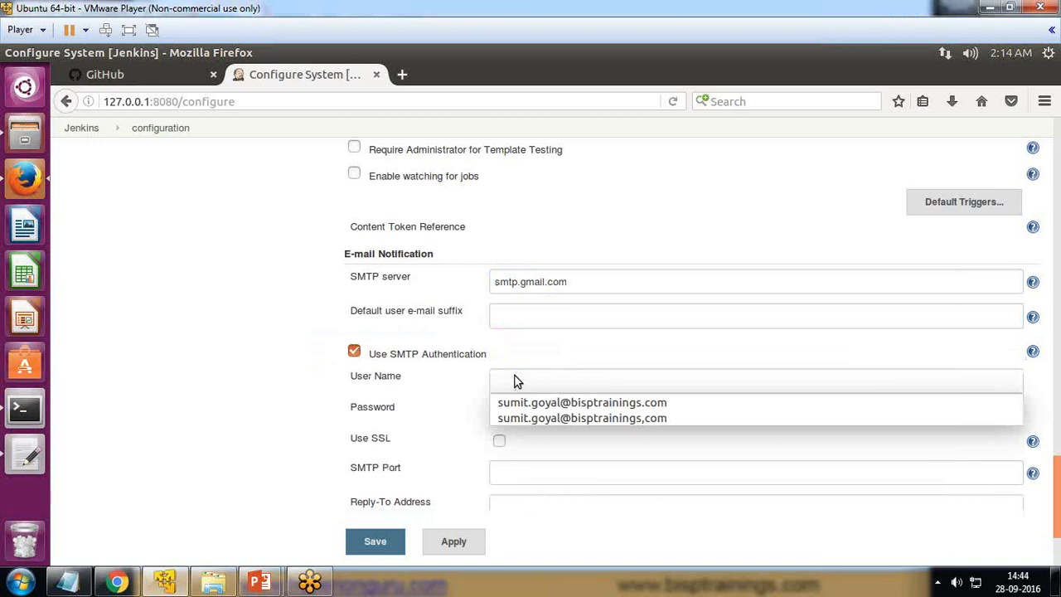
left_click(545, 404)
left_click(539, 410)
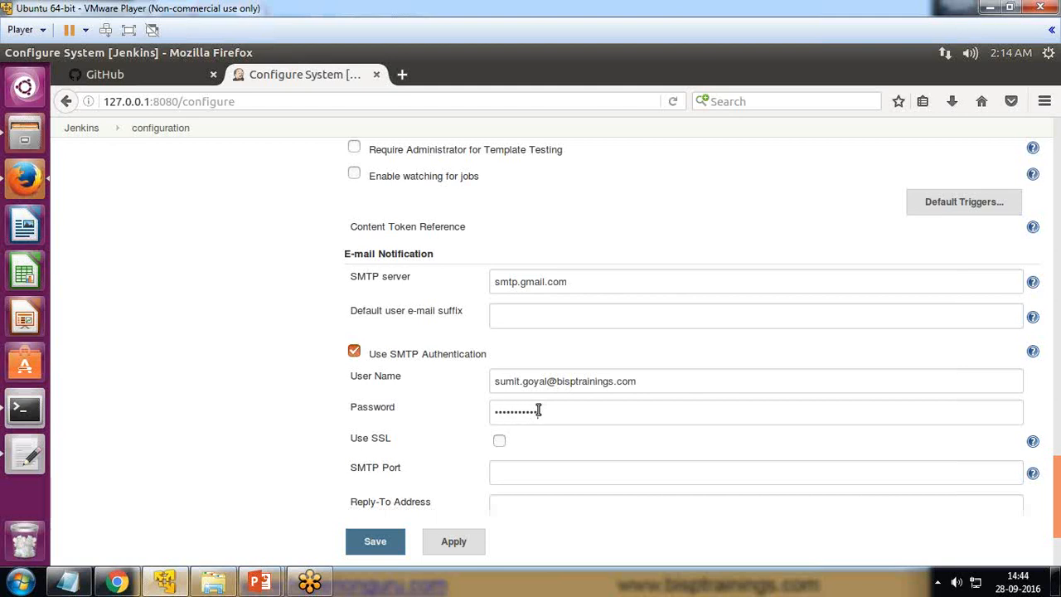
Step: Enable SSL for the mail server and set the SMTP port to 465
left_click(500, 443)
type("465")
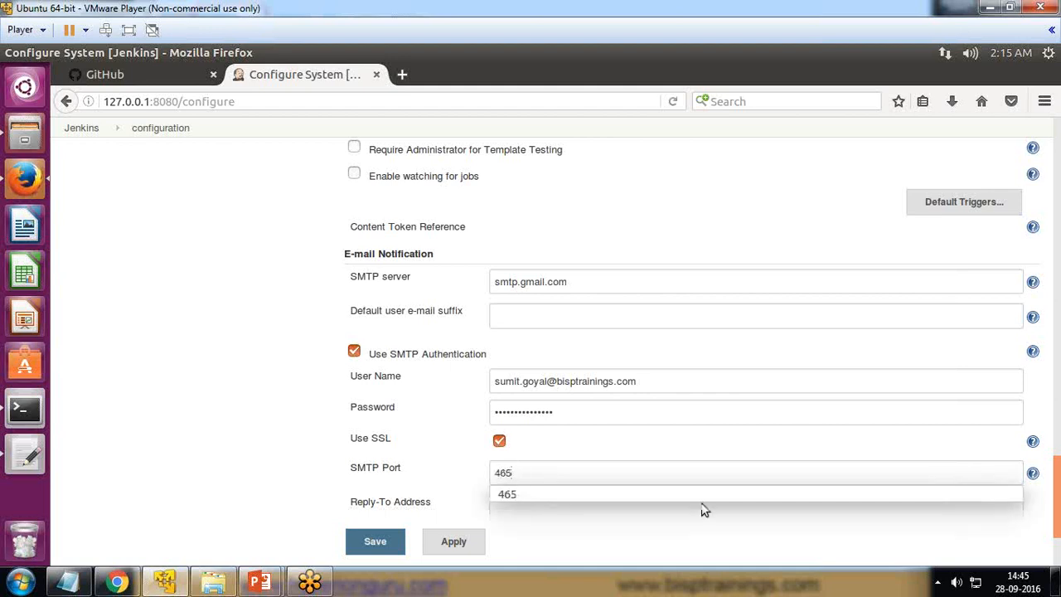
left_click(259, 437)
Step: Fill in a no-reply e-mail address as the Reply-To Address, leaving the charset at UTF-8
left_click(536, 500)
scroll(535, 500, "down", 2)
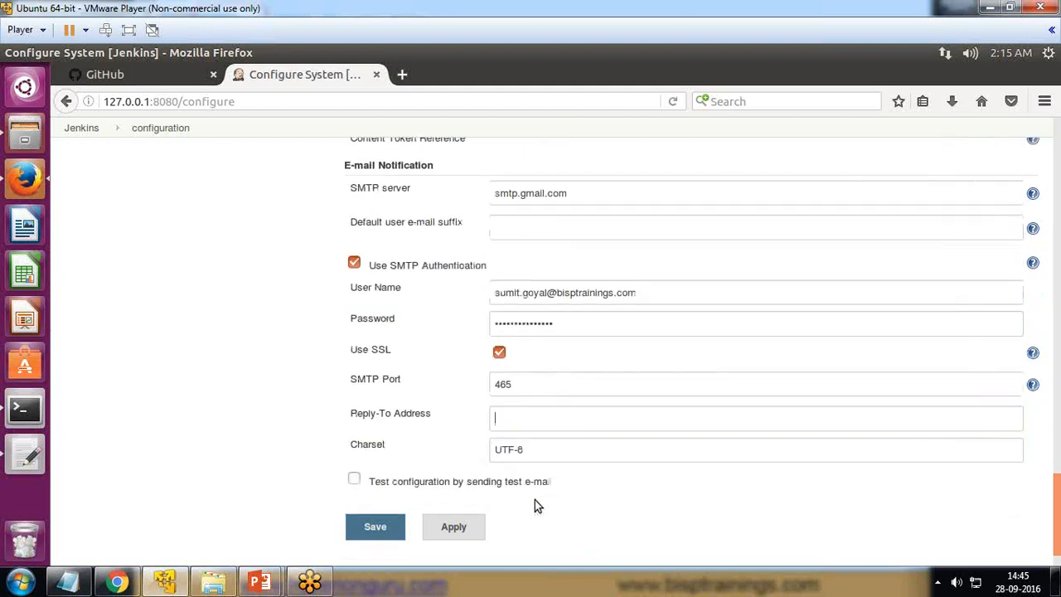
type("no")
left_click(545, 442)
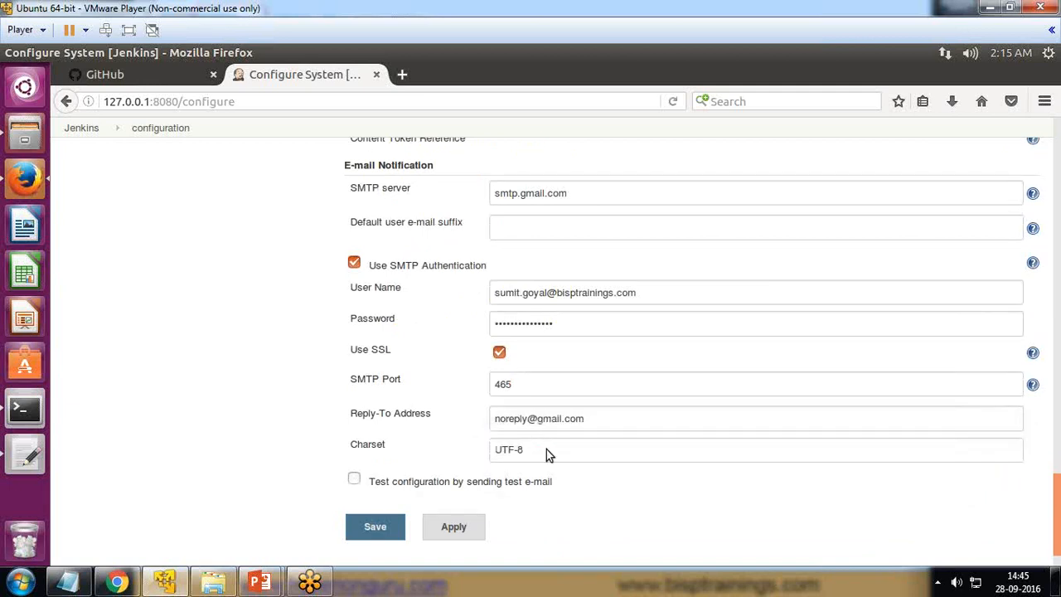
Step: Enable testing the configuration by sending a test e-mail and fill in the recipient's e-mail address
left_click(354, 482)
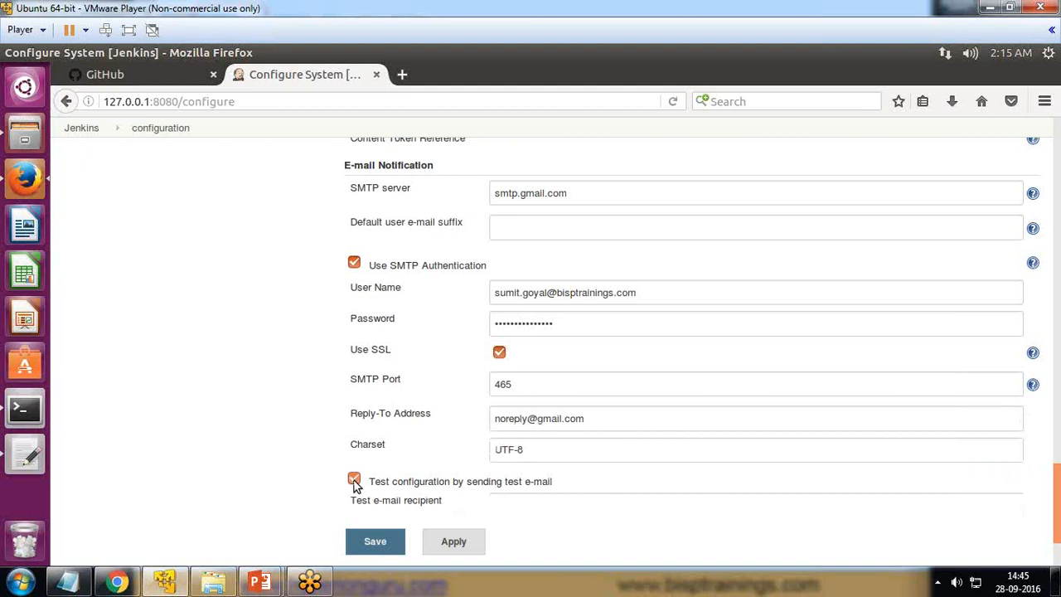
type("sumit")
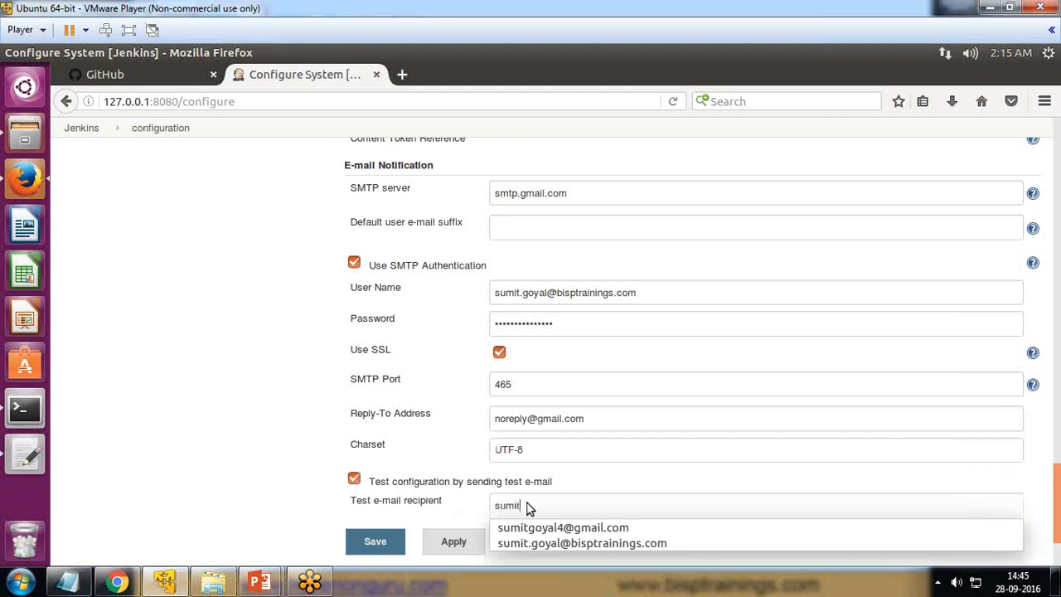
left_click(536, 530)
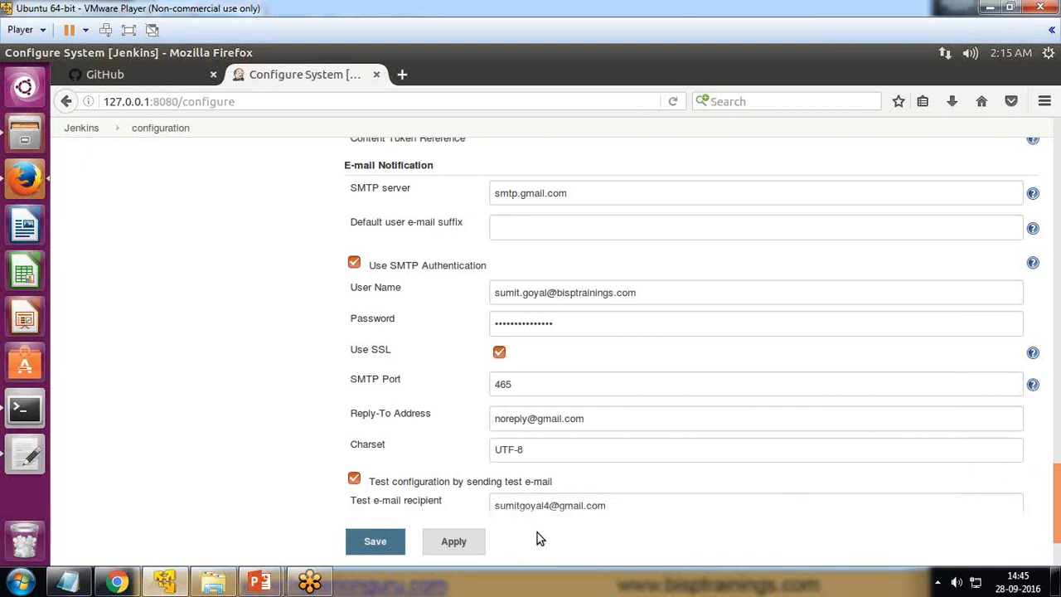
left_click_drag(618, 507, 497, 507)
left_click(450, 504)
left_click_drag(627, 503, 483, 502)
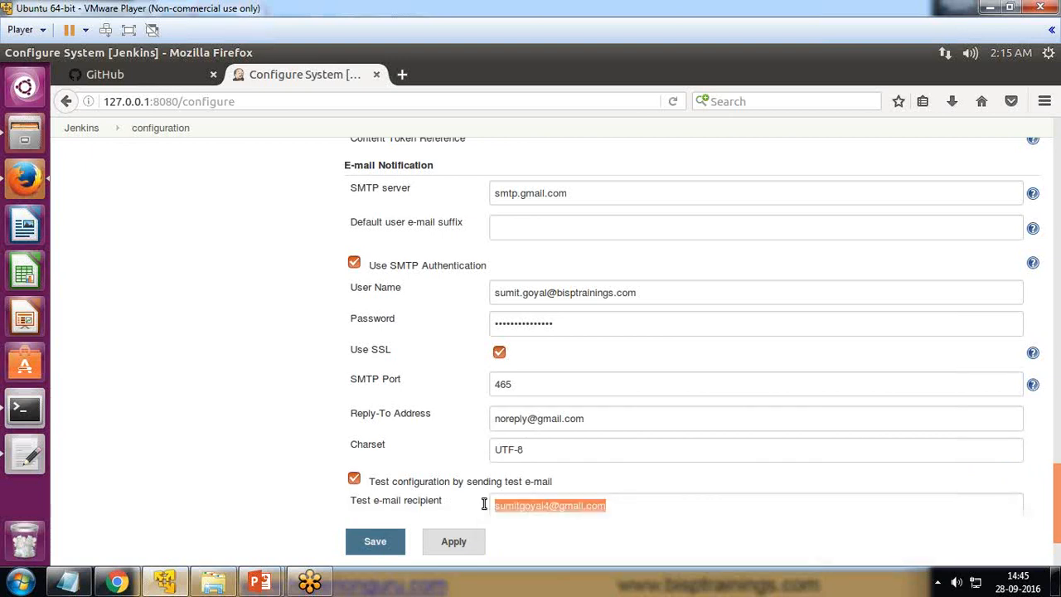
scroll(570, 427, "down", 3)
left_click(570, 420)
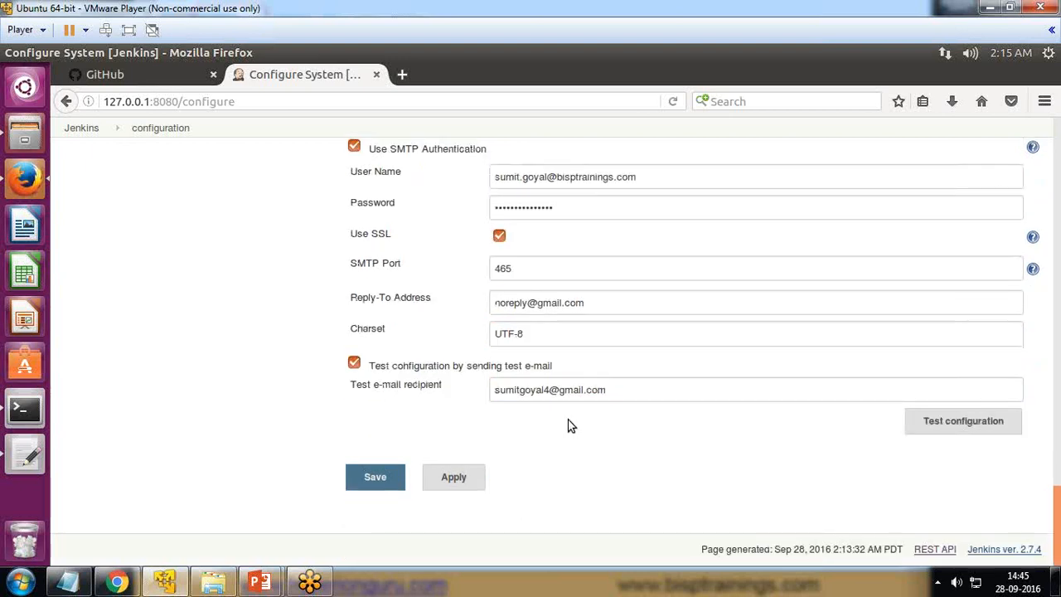
Step: Send a test e-mail with the current SMTP settings and read the received message in the recipient's Gmail account
left_click_drag(645, 179, 491, 174)
double_click(651, 182)
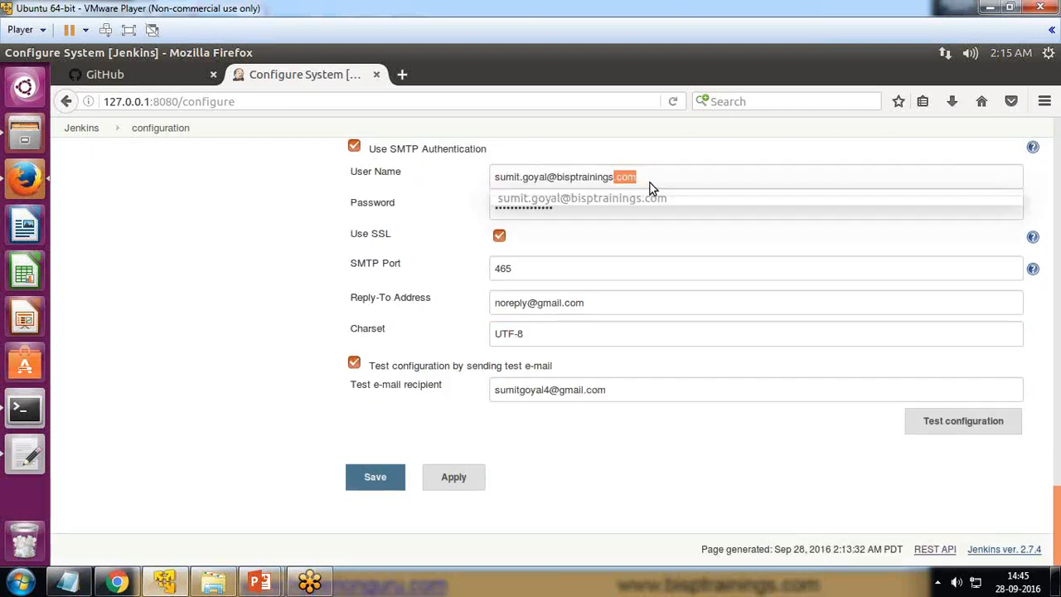
left_click_drag(627, 388, 535, 389)
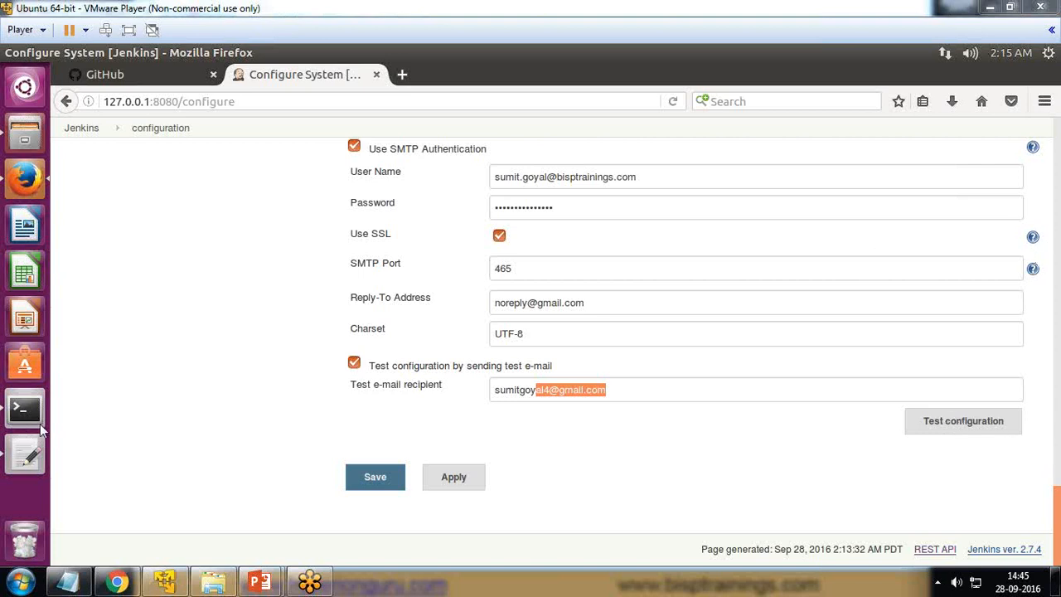
mouse_move(1037, 395)
left_mouse_down()
mouse_move(986, 395)
mouse_move(909, 459)
mouse_move(1020, 378)
left_mouse_up()
left_click(907, 415)
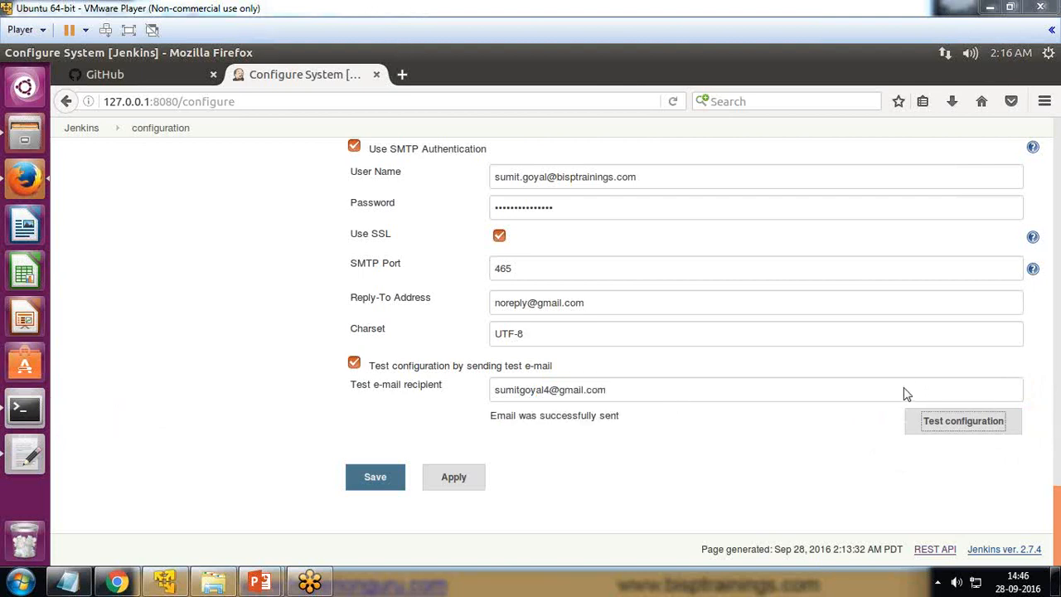
left_click_drag(485, 430, 628, 430)
left_click(1009, 387)
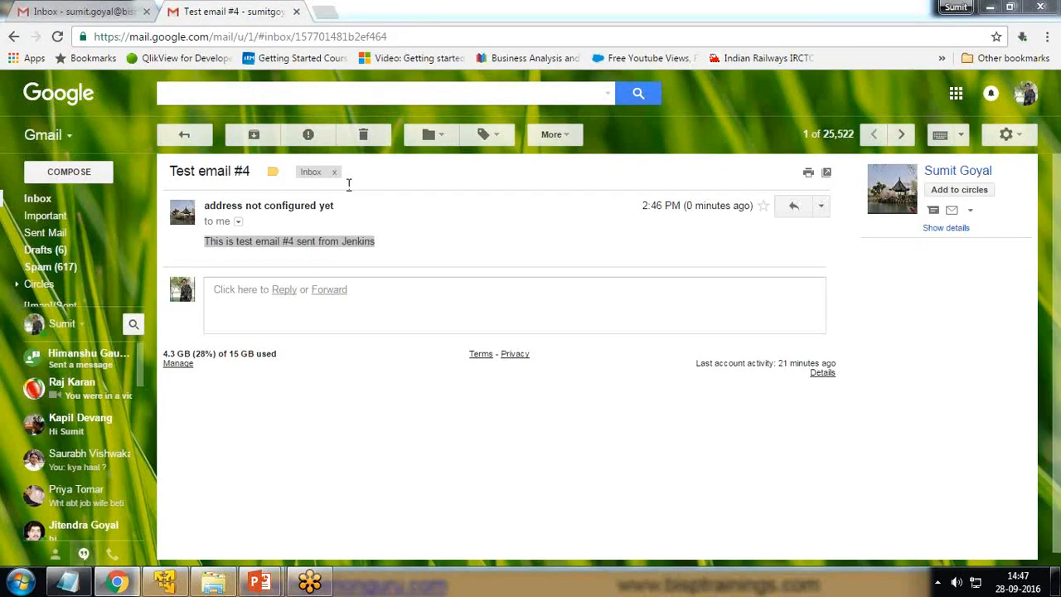
left_click_drag(208, 242, 374, 251)
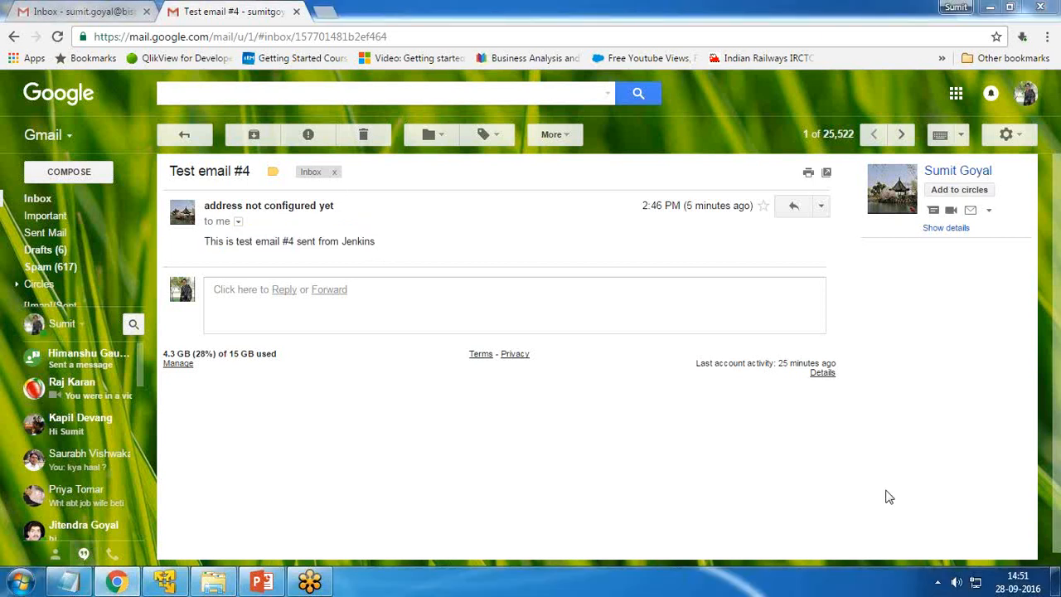
Step: Return to Jenkins, save the system configuration and dismiss the browser's offer to remember the login
left_click(164, 585)
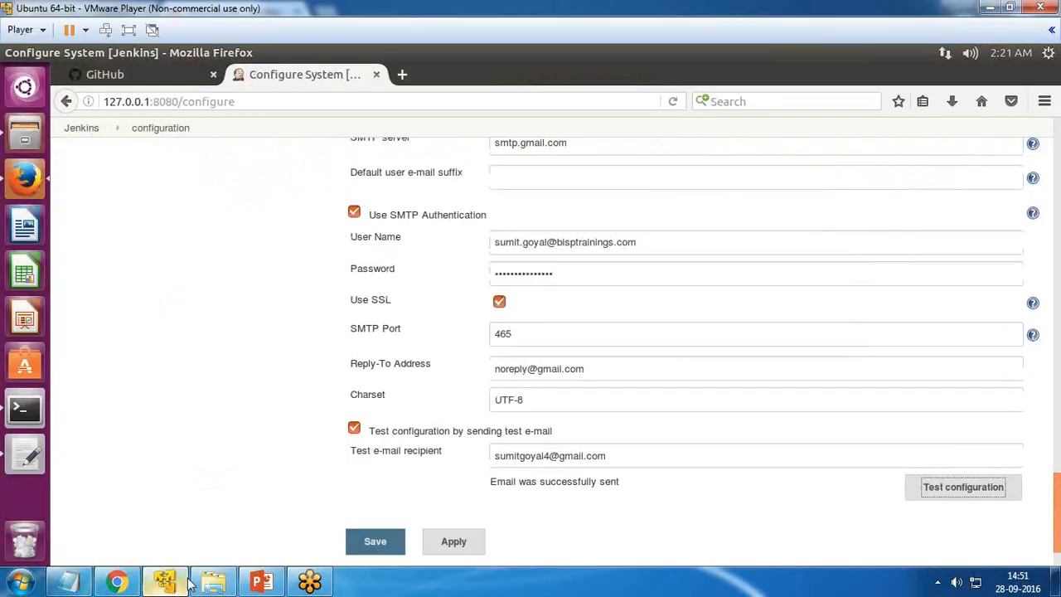
left_click(383, 537)
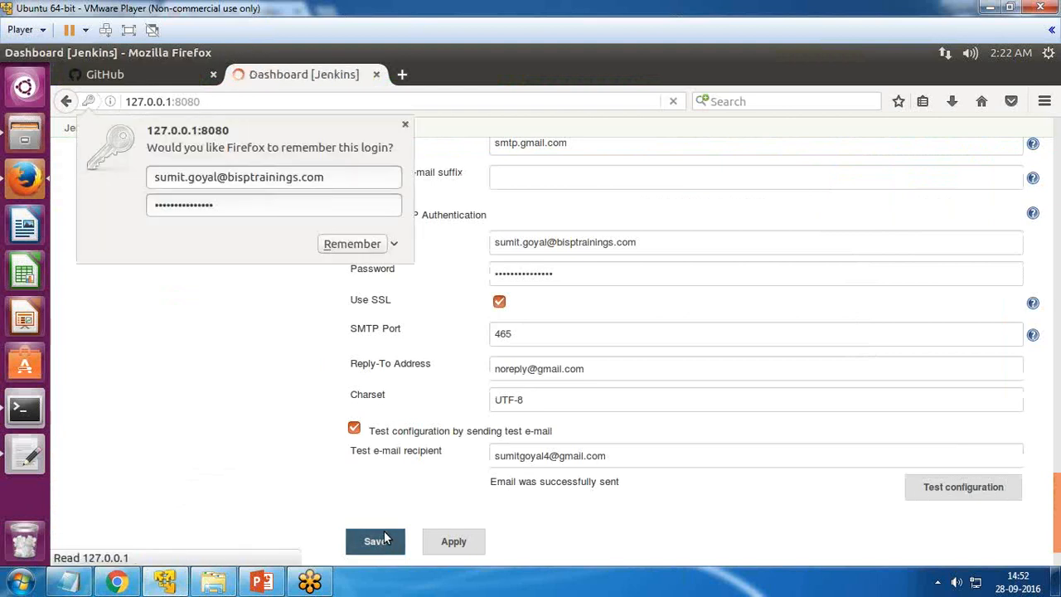
left_click(405, 125)
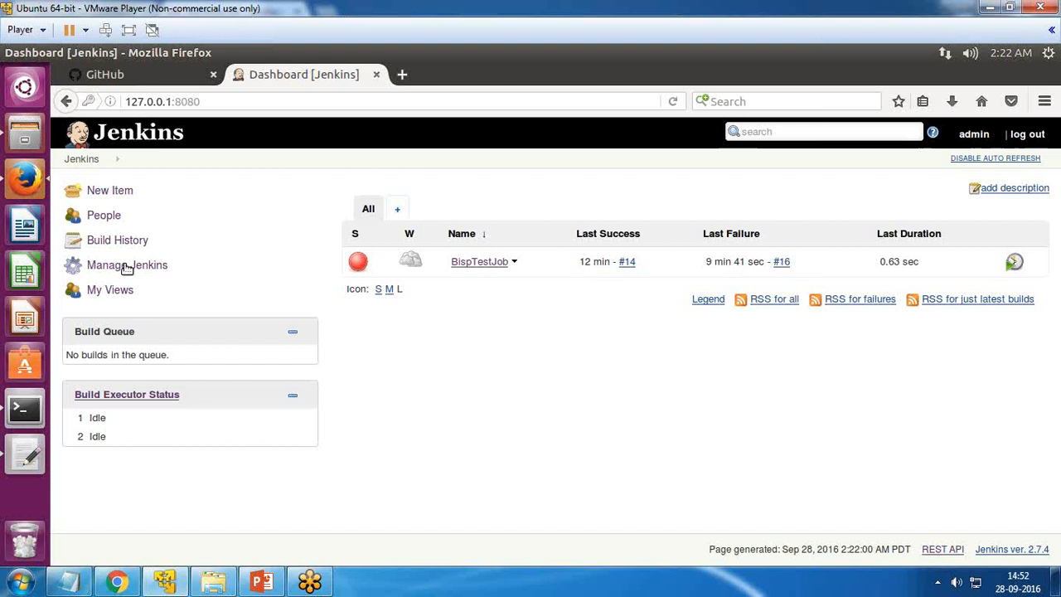
Step: Review the Execute shell command in BispTestJob's configuration and save the job
left_click(477, 264)
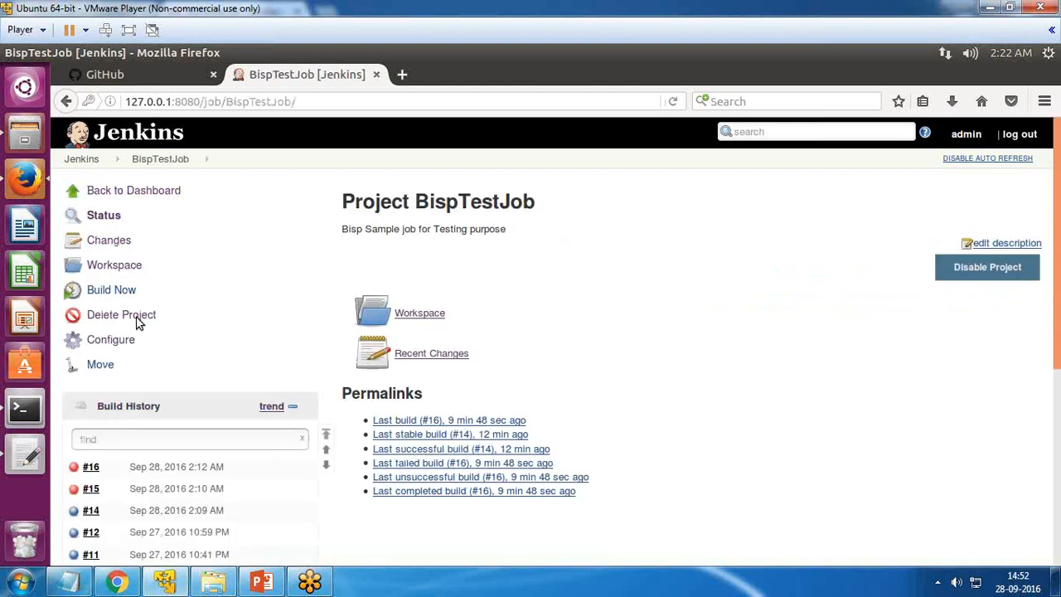
left_click(112, 341)
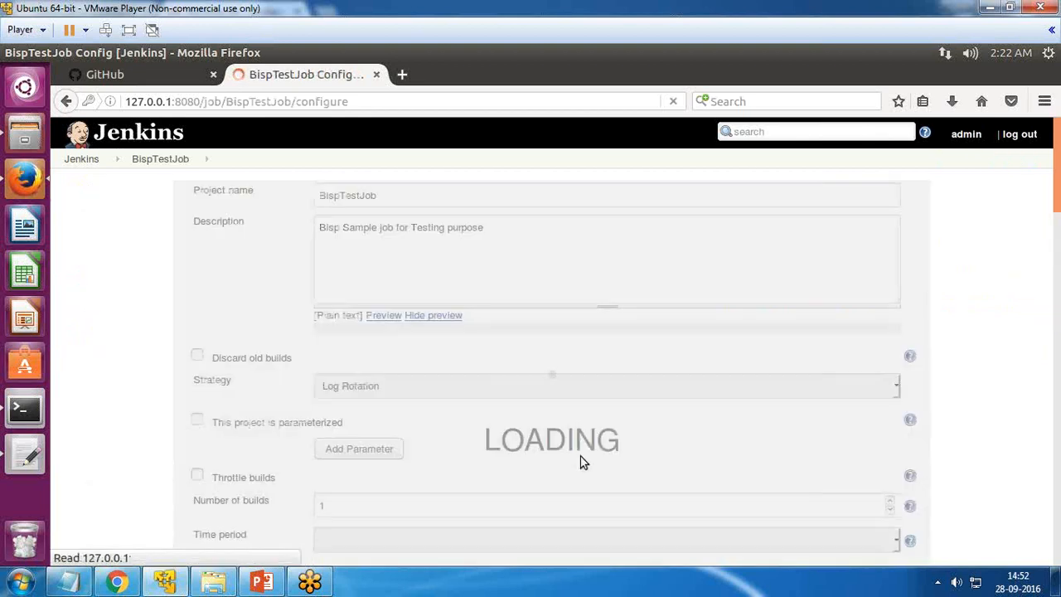
scroll(493, 430, "down", 15)
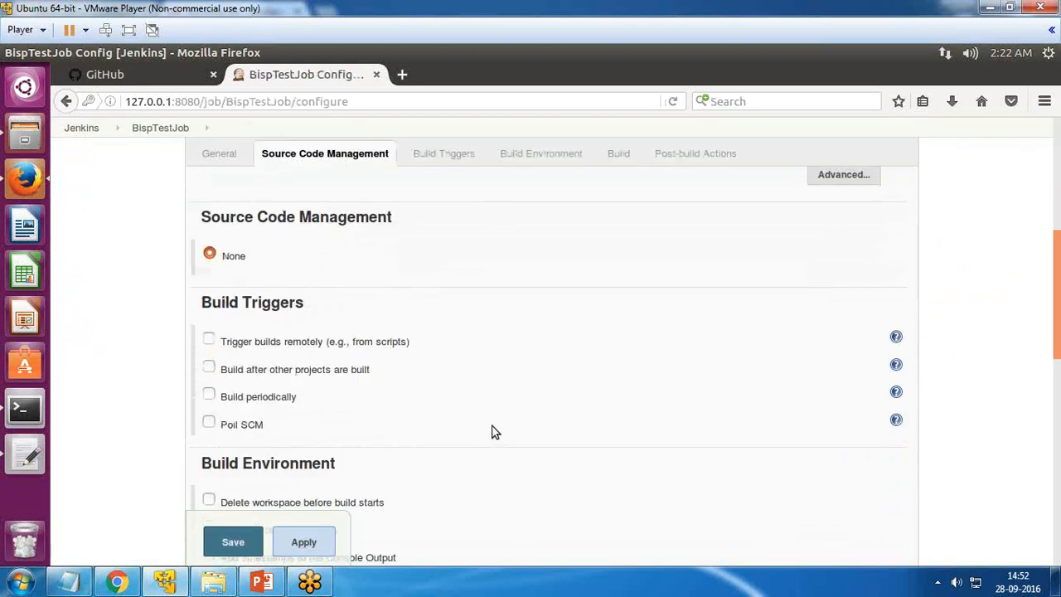
scroll(492, 429, "up", 4)
left_click_drag(377, 325, 291, 327)
left_click(331, 346)
left_click_drag(373, 327, 298, 332)
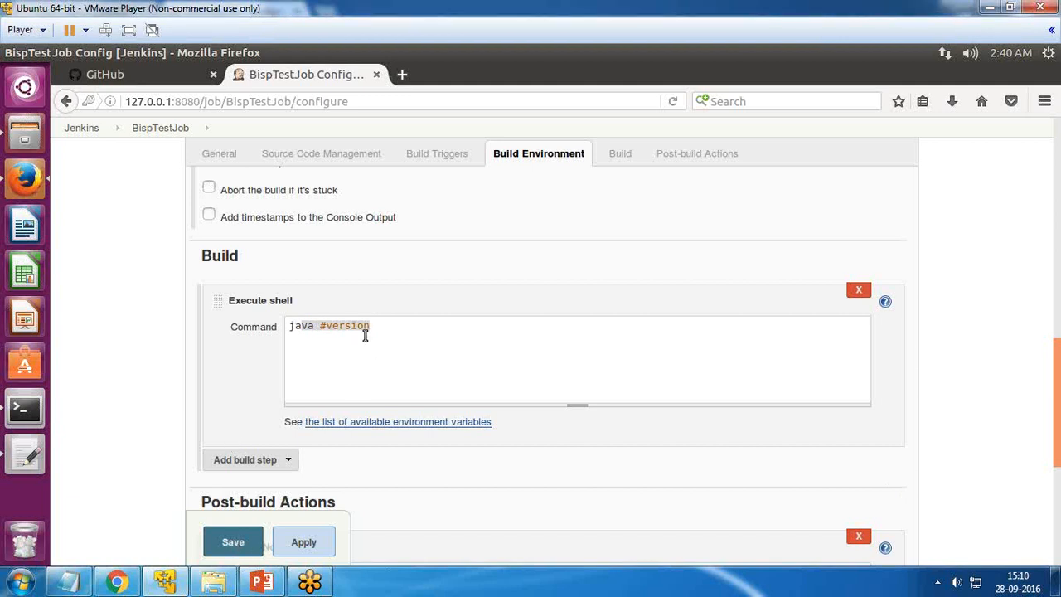
left_click_drag(303, 327, 362, 336)
left_click(227, 553)
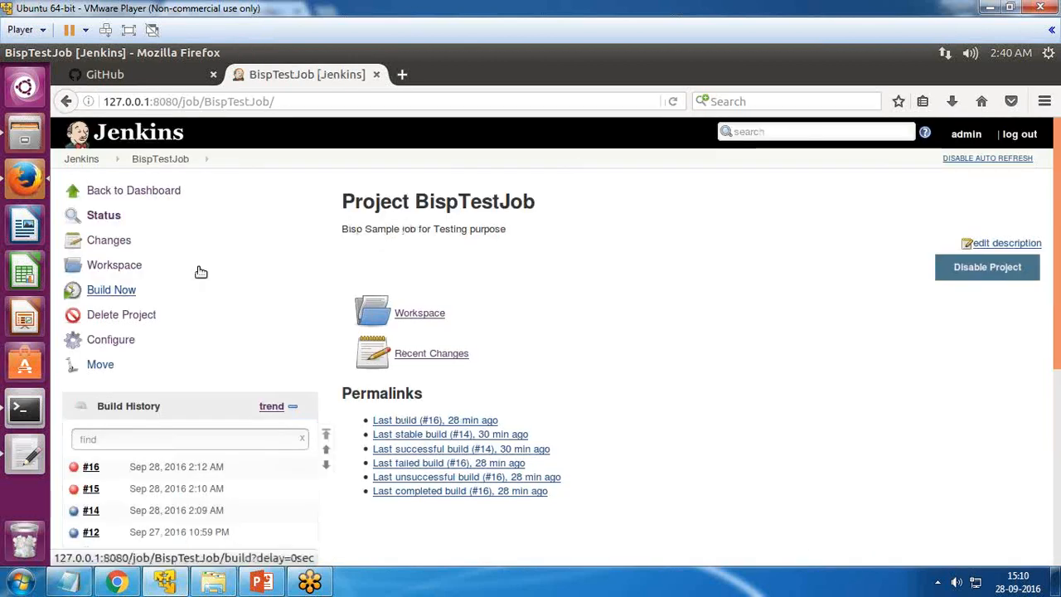
Step: Run a new build of BispTestJob and view the end of its console output
scroll(124, 290, "down", 2)
left_click(113, 203)
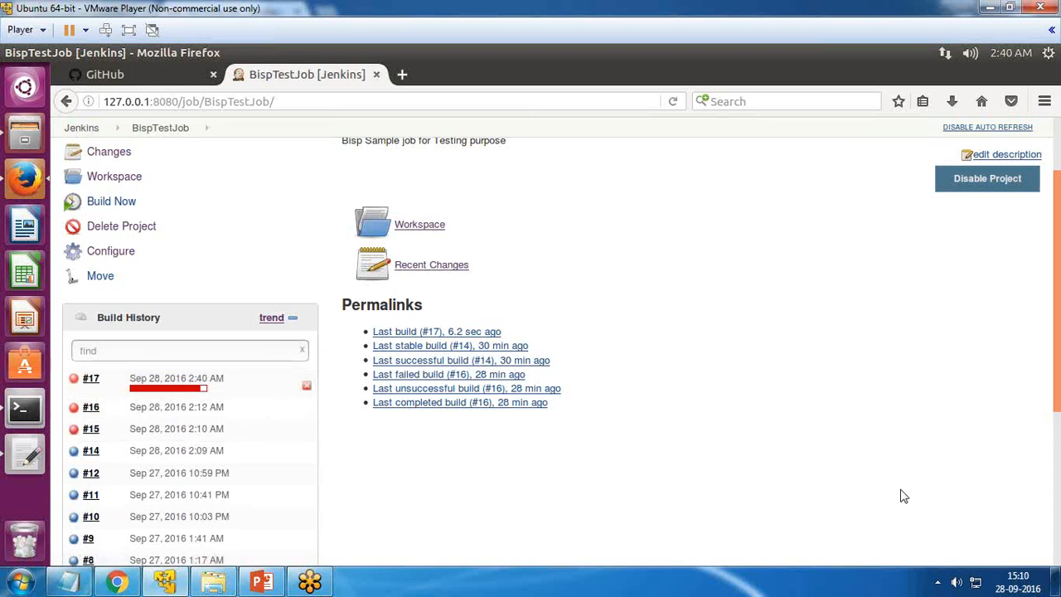
left_click(108, 380)
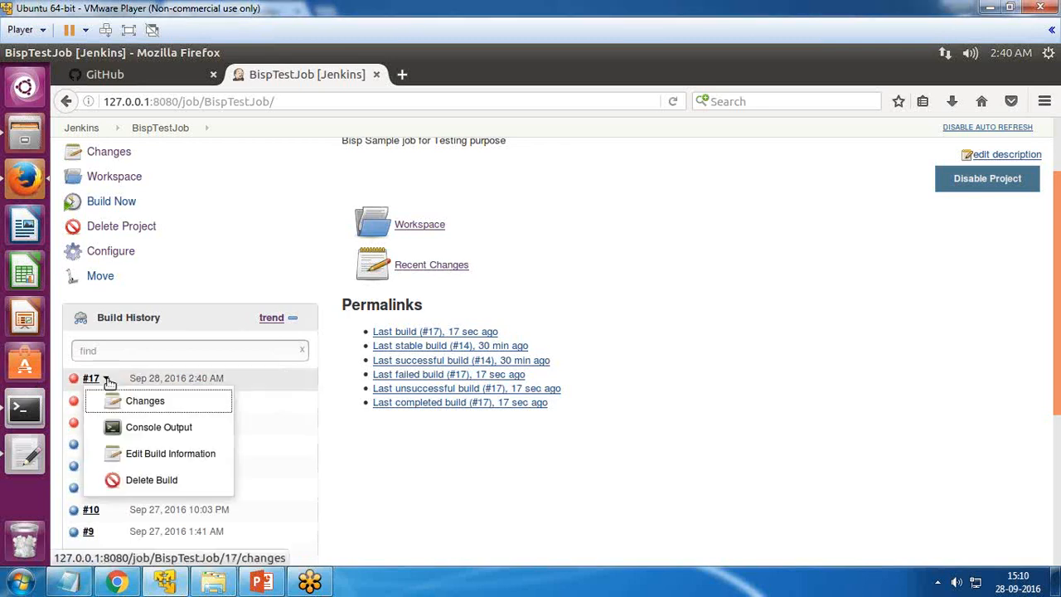
left_click(129, 430)
scroll(546, 469, "down", 10)
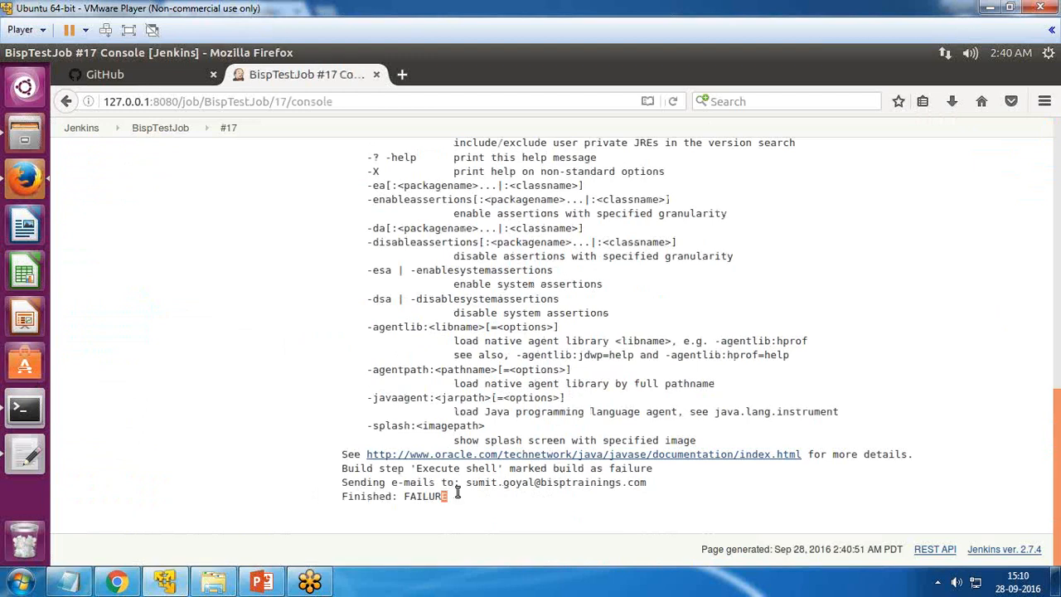
Step: Check the sender account's Gmail inbox in Chrome for the failure notification, and compare it with the newest entry in BispTestJob's build history
left_click(118, 583)
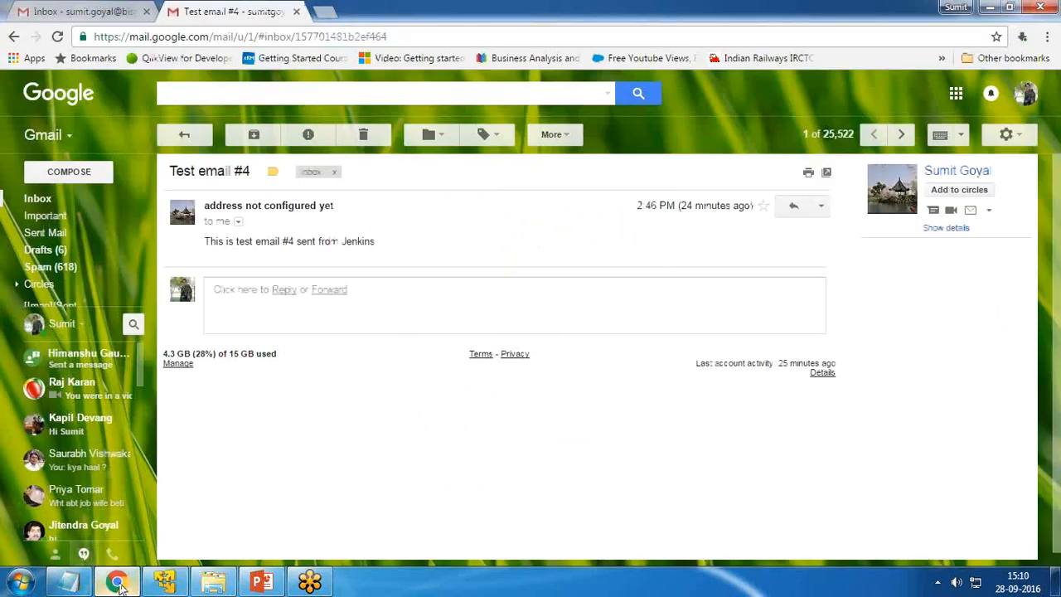
left_click(67, 11)
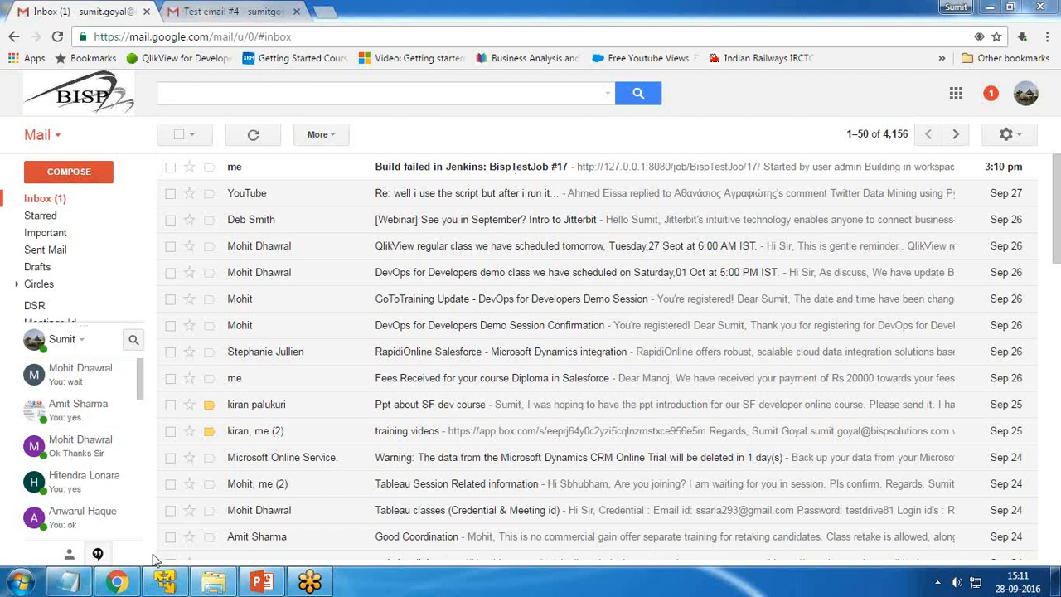
left_click(166, 582)
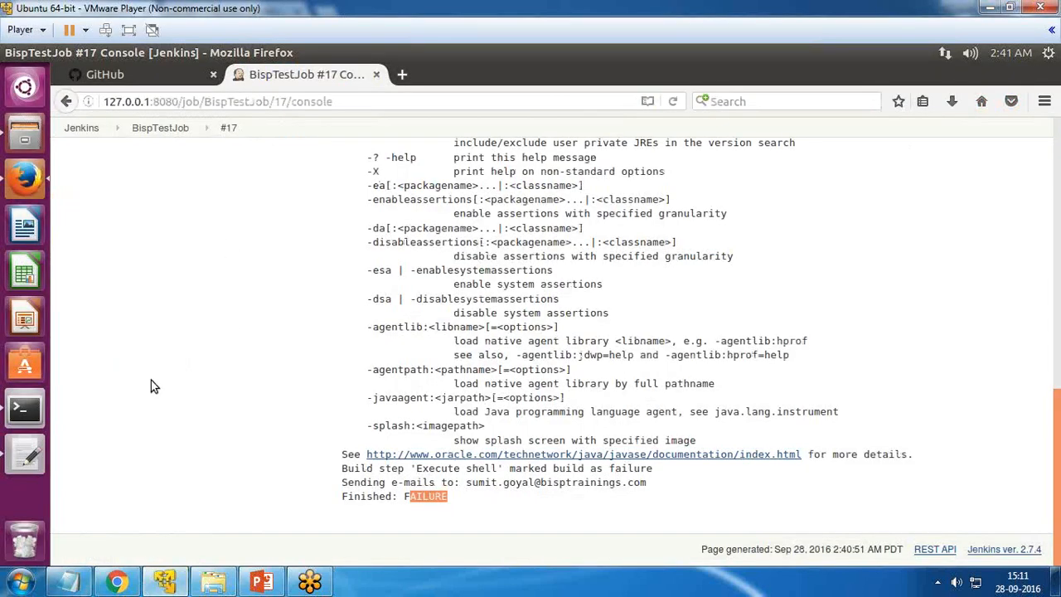
scroll(151, 385, "up", 20)
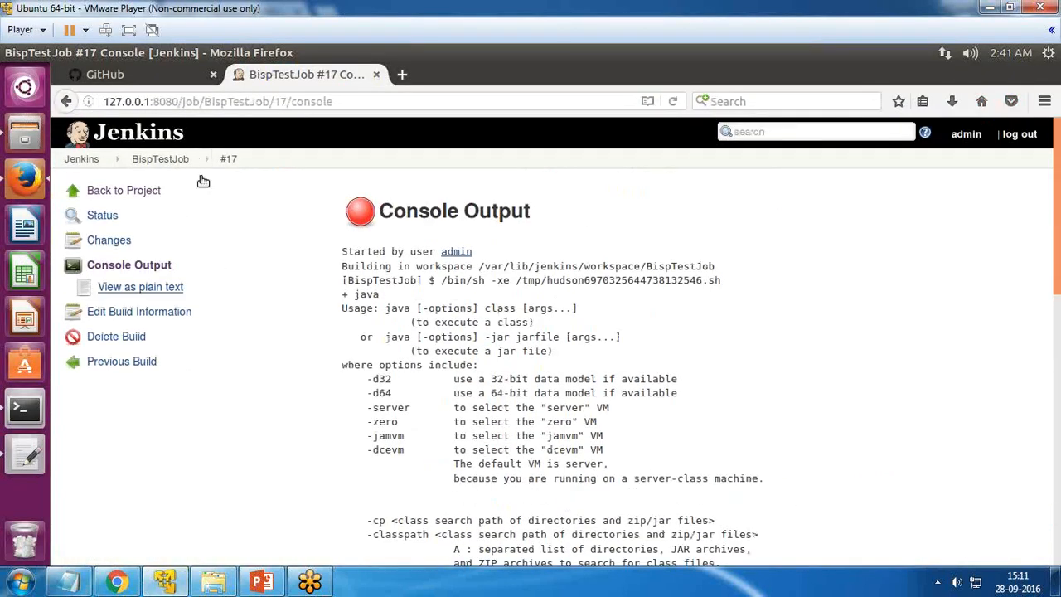
left_click(108, 192)
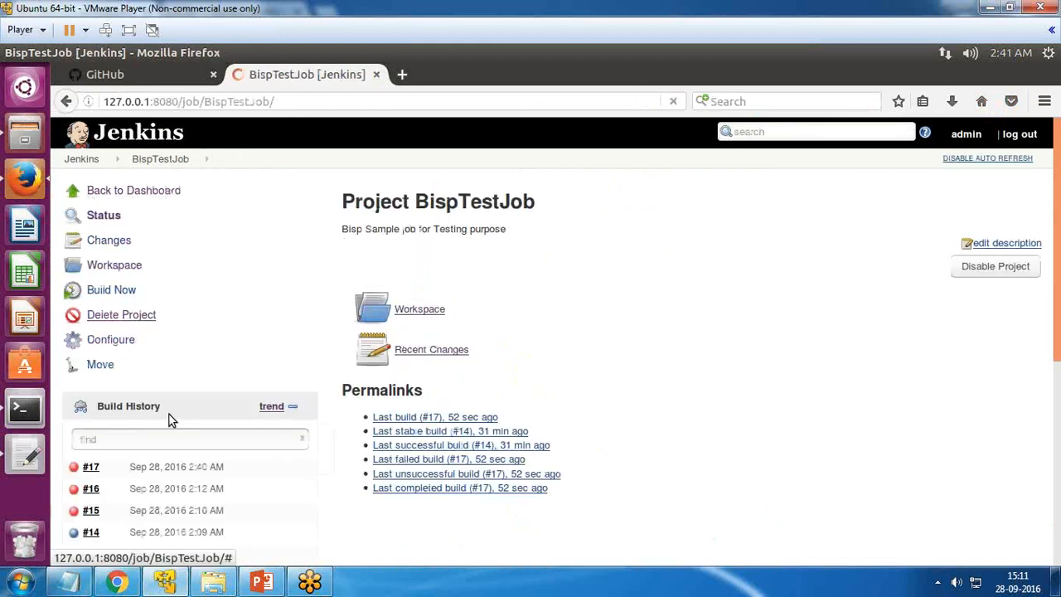
scroll(169, 414, "down", 2)
scroll(171, 416, "down", 3)
scroll(170, 417, "up", 2)
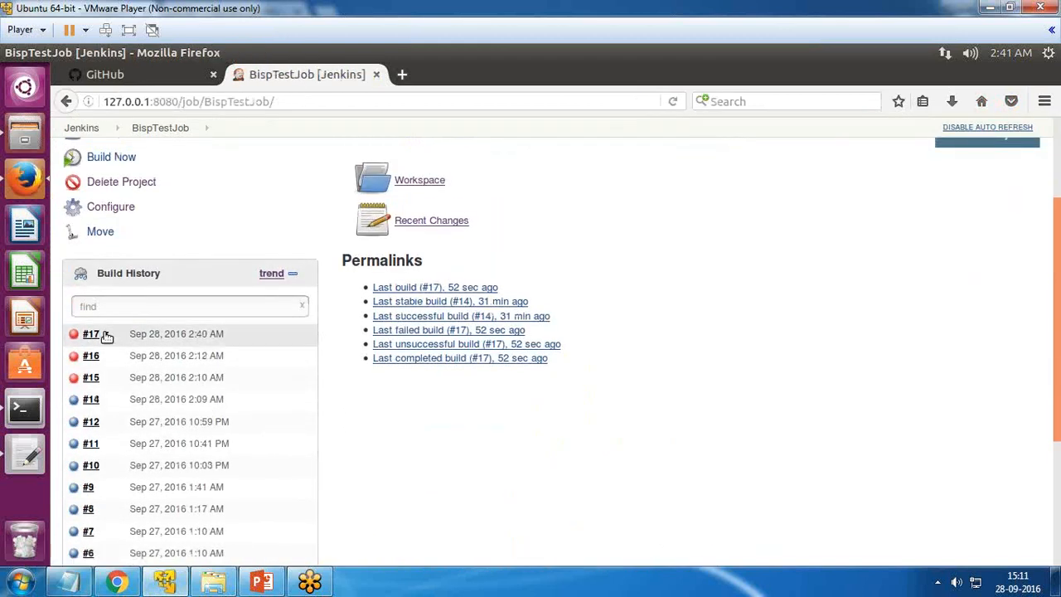
left_click_drag(104, 333, 85, 334)
left_click_drag(224, 334, 95, 338)
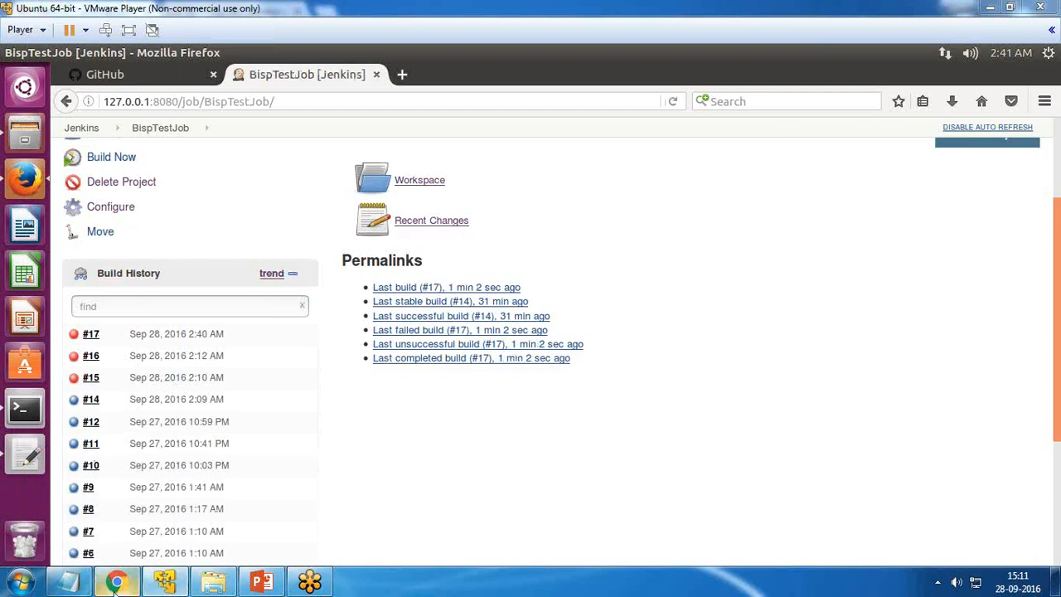
Step: Open the "Build failed in Jenkins: BispTestJob #17" e-mail in Gmail and read through the build log it contains
left_click(117, 581)
left_click(427, 168)
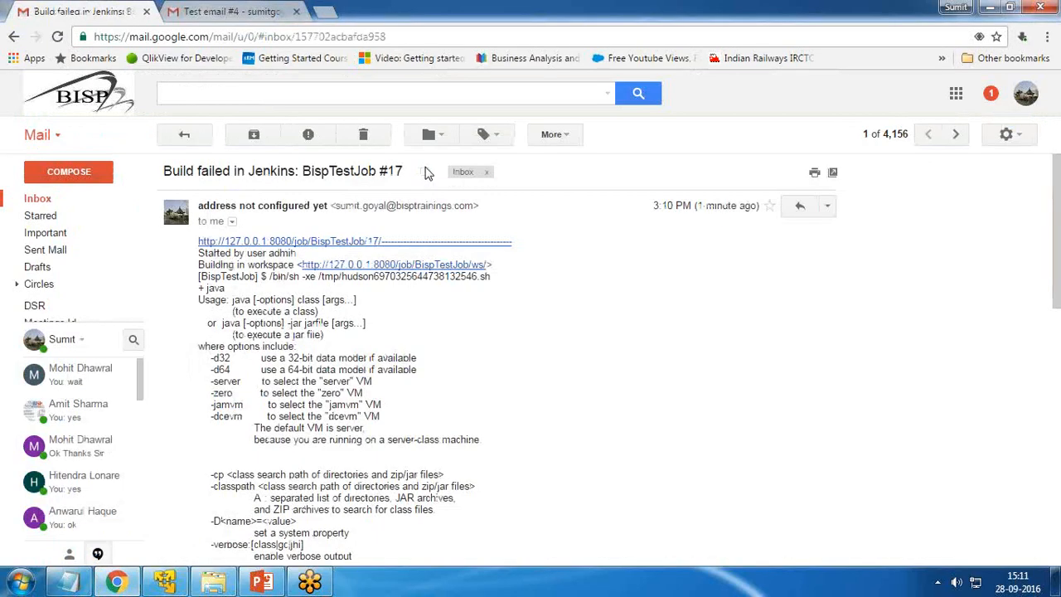
left_click_drag(199, 257, 293, 454)
scroll(294, 452, "down", 10)
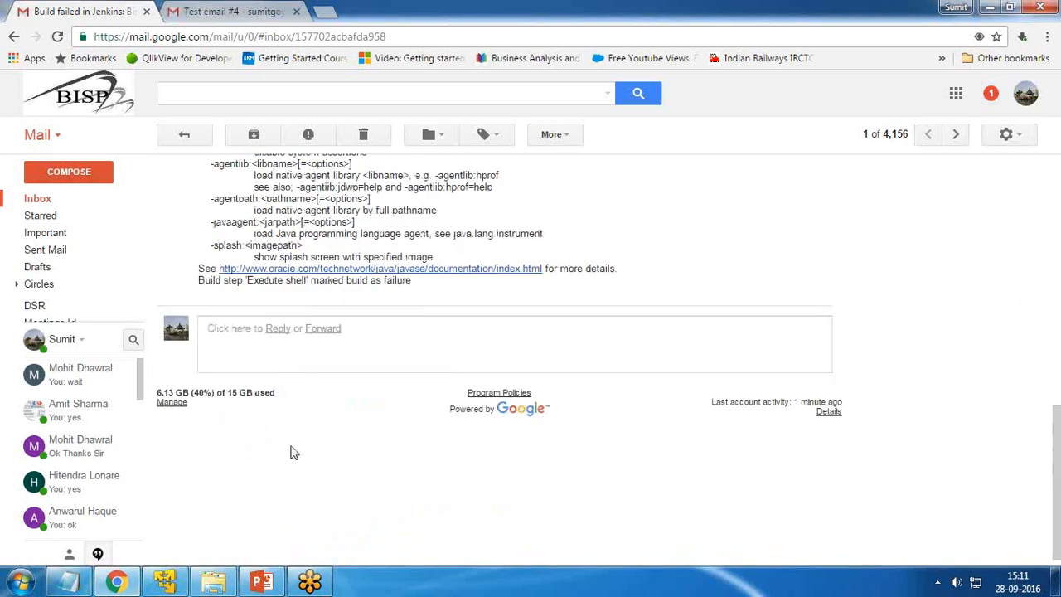
scroll(291, 450, "up", 2)
left_click(165, 581)
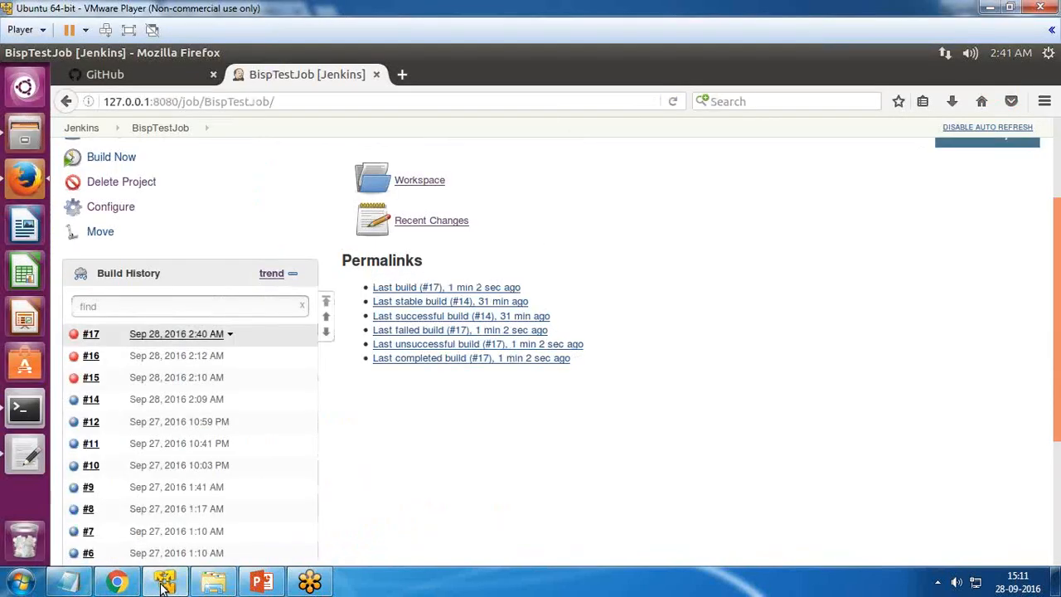
left_click(116, 582)
scroll(447, 300, "up", 10)
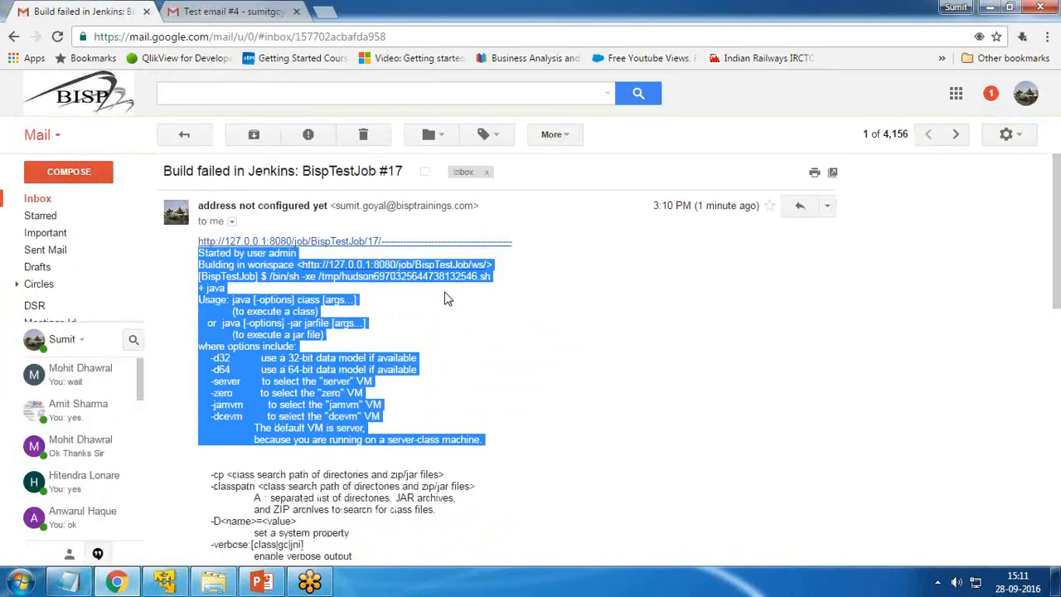
left_click(451, 266)
left_click(295, 12)
left_click(566, 345)
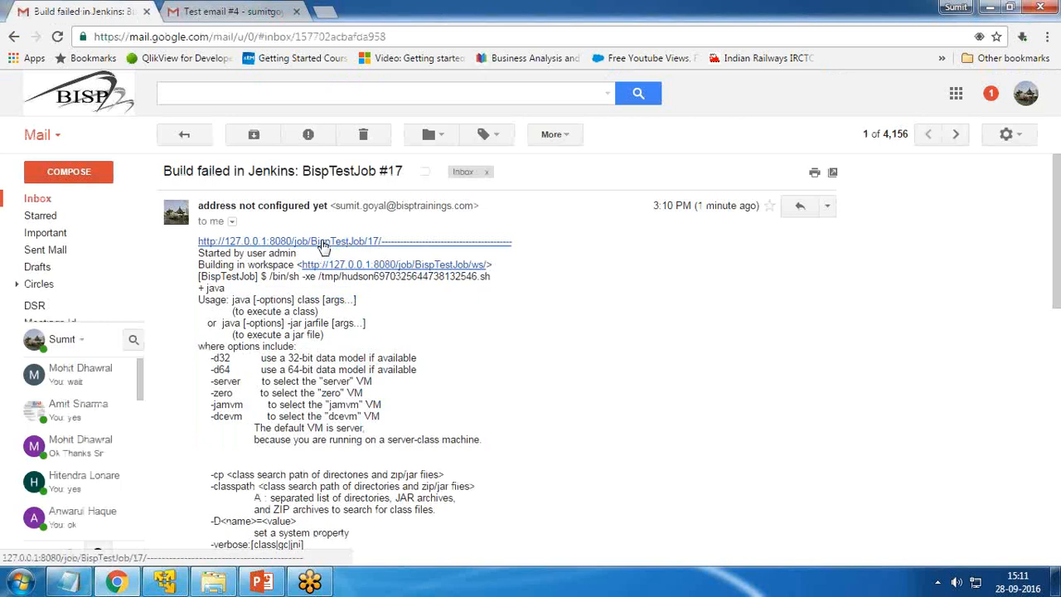
Step: Switch back to the BispTestJob page in Jenkins and bring up the available options for build #17
left_click(166, 582)
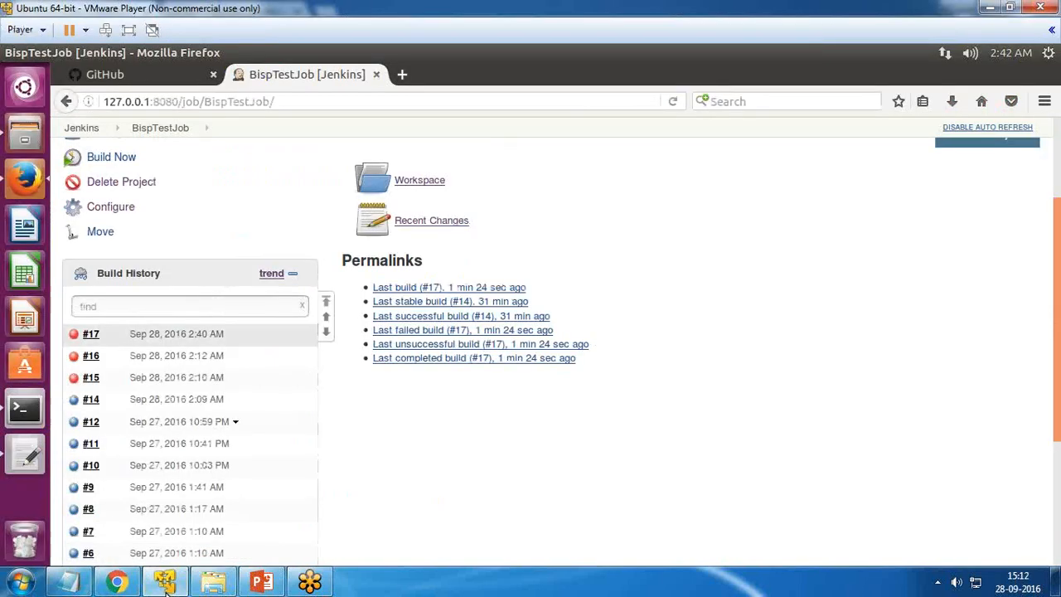
left_click(105, 334)
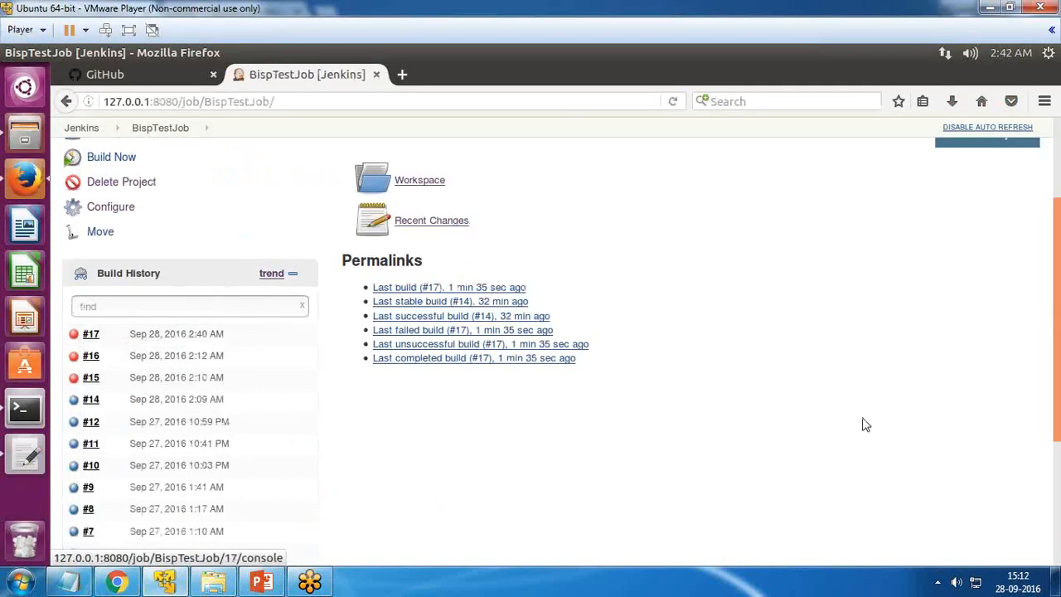
Step: Check the "Build failed in Jenkins: BispTestJob #17" e-mail in Chrome once more, and return to the BispTestJob page in Jenkins
left_click(105, 334)
left_click(146, 389)
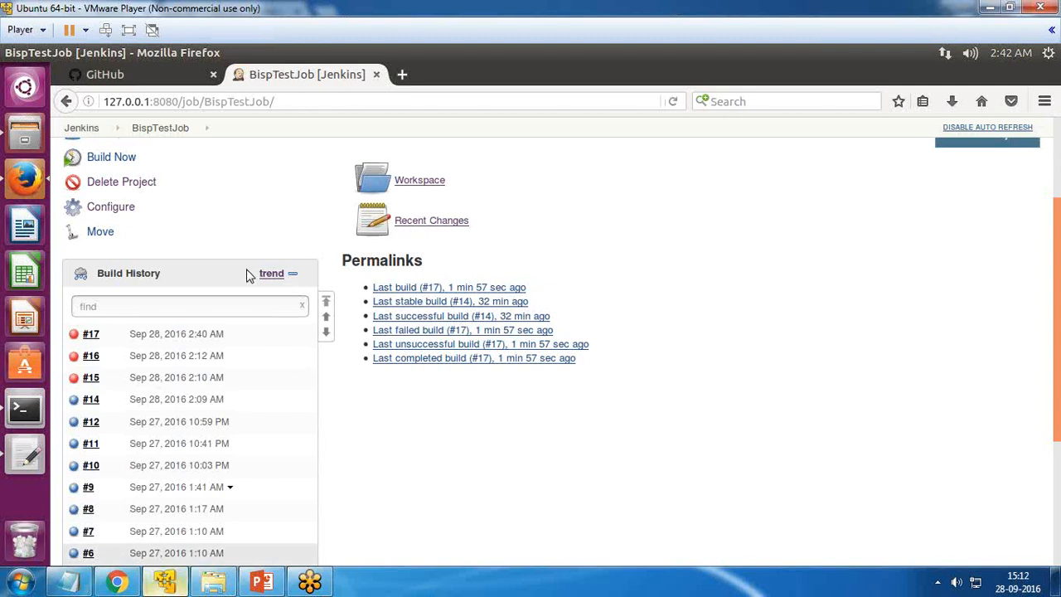
left_click(69, 581)
left_click(114, 584)
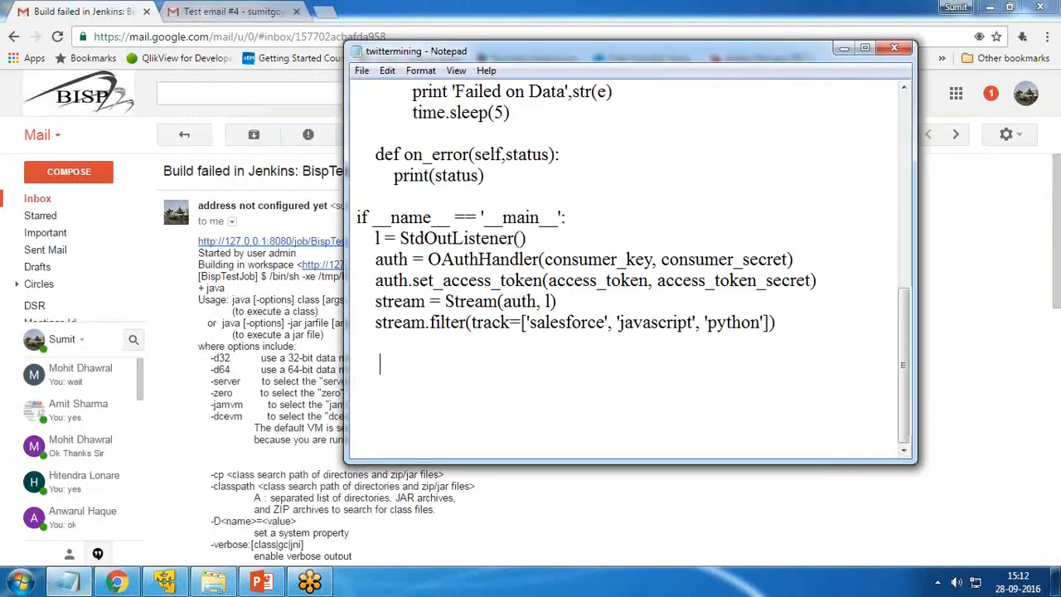
left_click(843, 48)
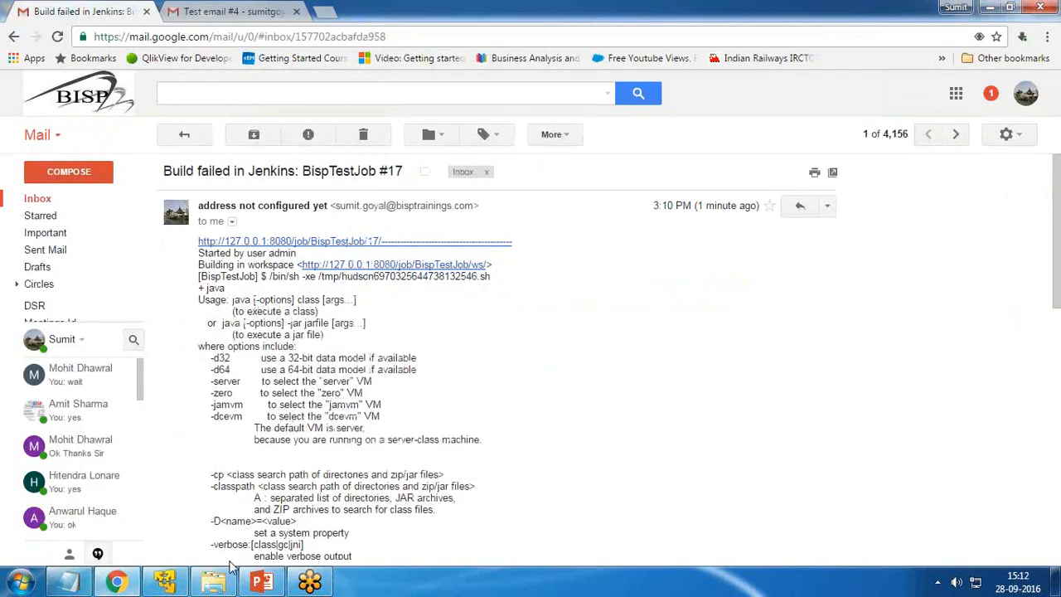
left_click(165, 581)
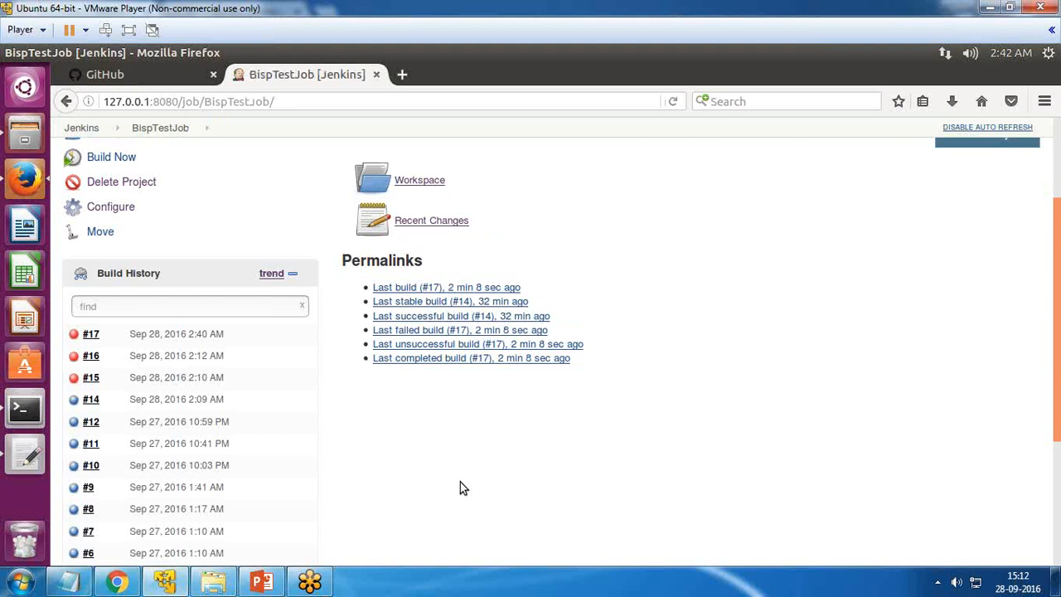
Step: Go to the Jenkins dashboard, open BispTestJob's configuration from there, and review its Build Environment and Build sections
left_click(103, 156)
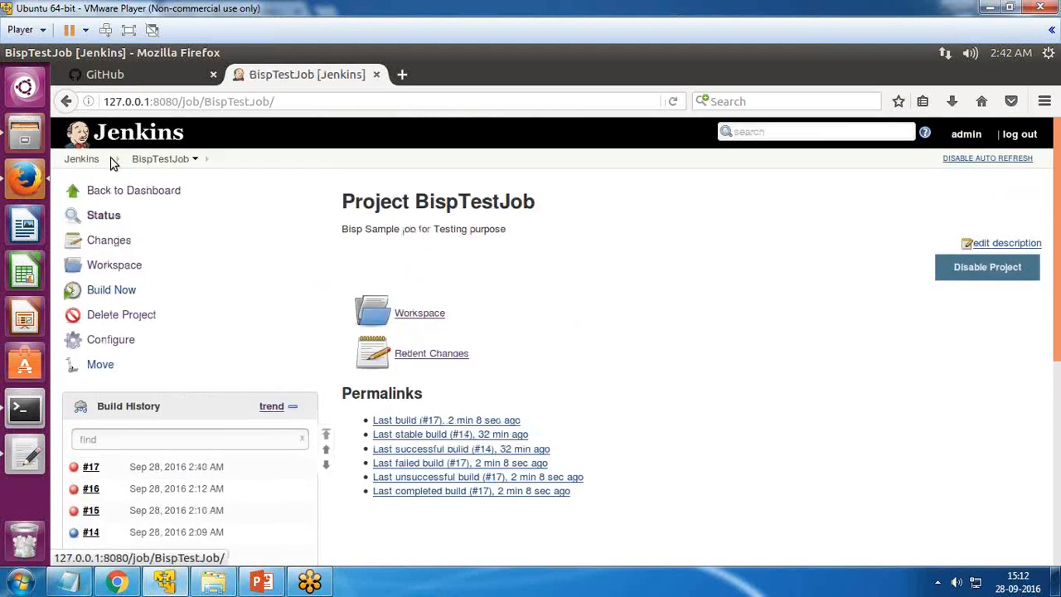
left_click(133, 192)
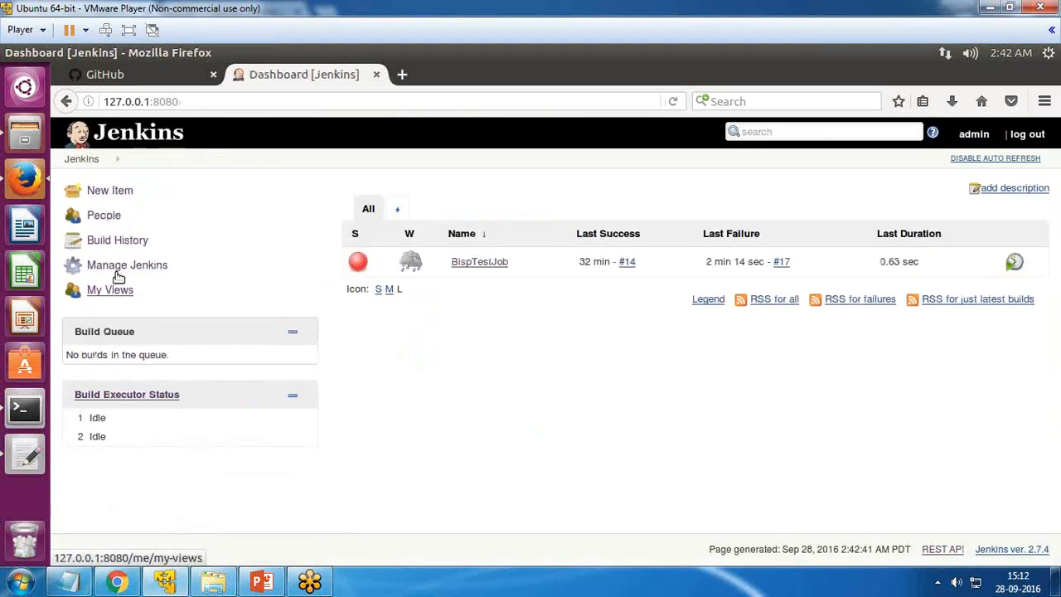
left_click(479, 262)
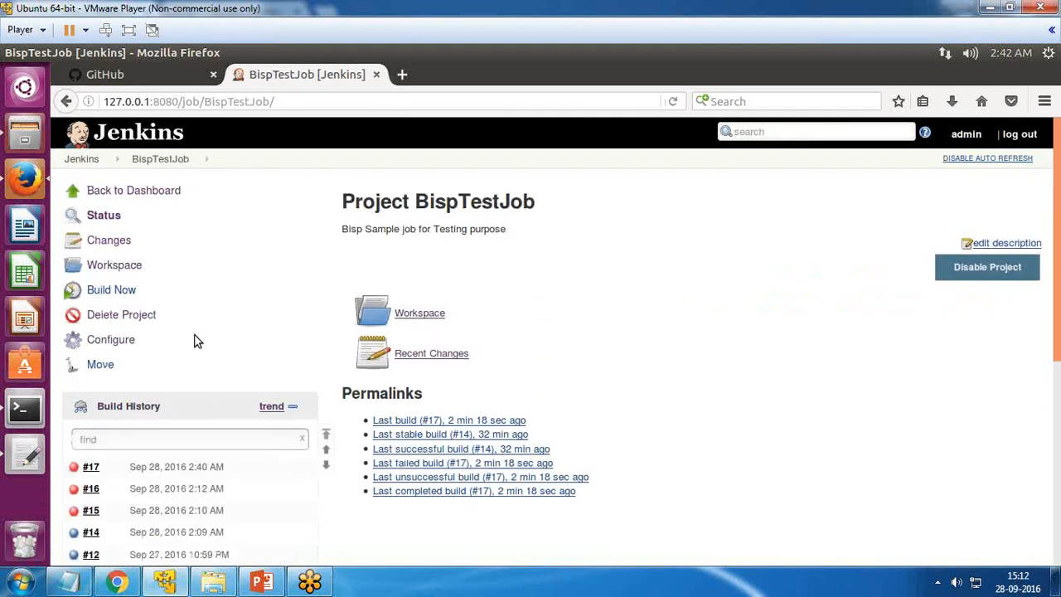
left_click(114, 341)
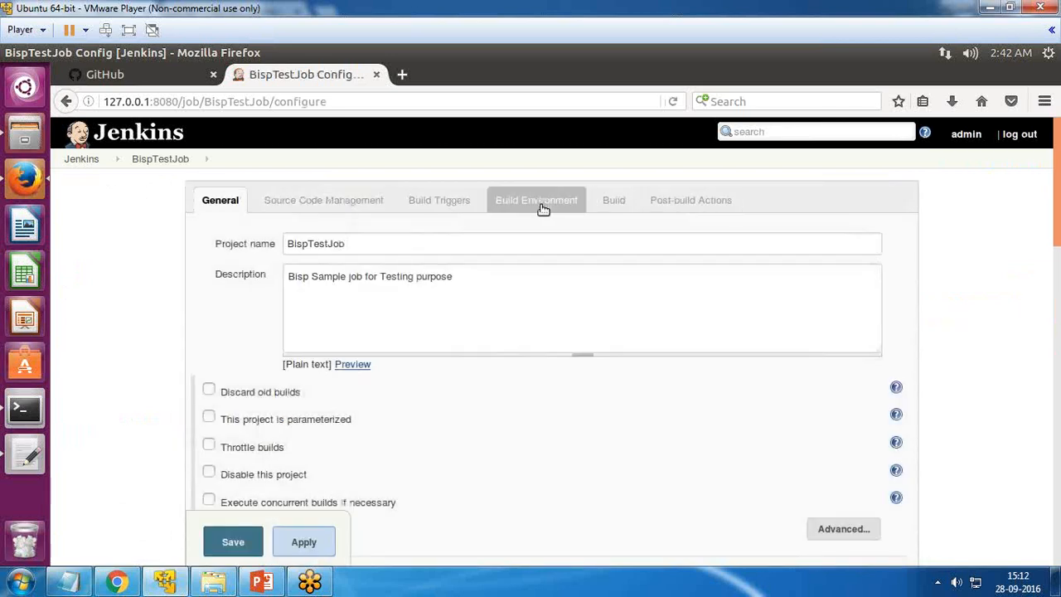
left_click(538, 203)
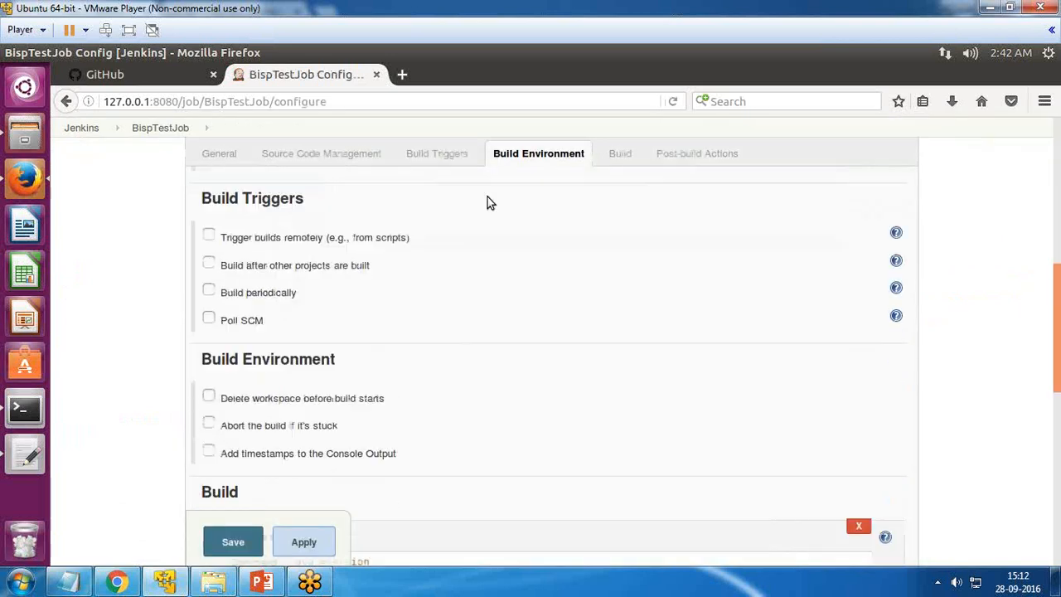
left_click(615, 155)
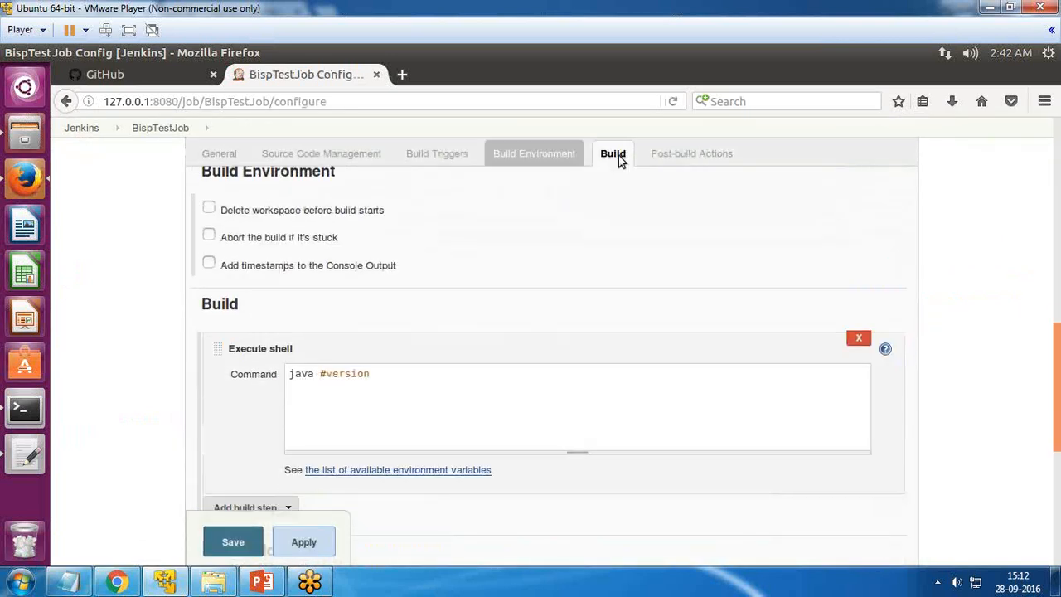
Step: Enable Build periodically under Build Triggers to inspect its Schedule field, and disable the option again
scroll(356, 381, "up", 5)
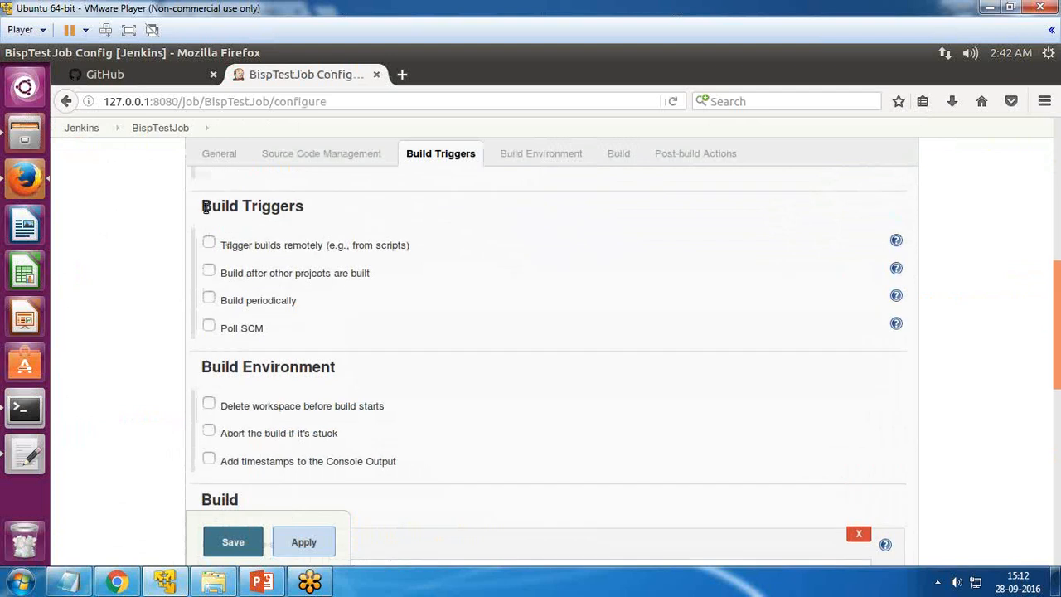
left_click_drag(203, 206, 291, 207)
left_click(209, 300)
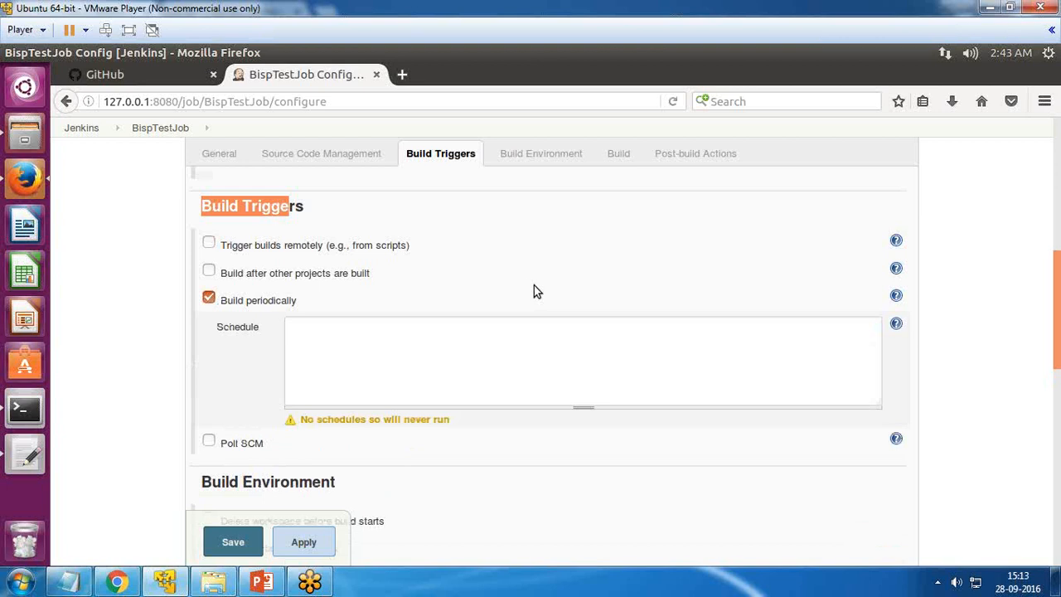
left_click(209, 300)
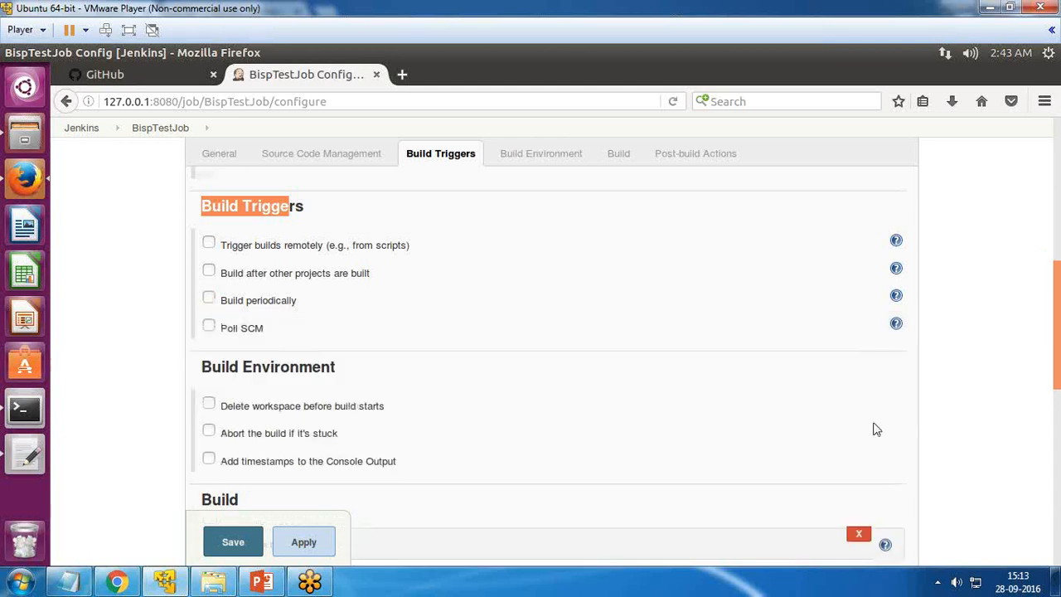